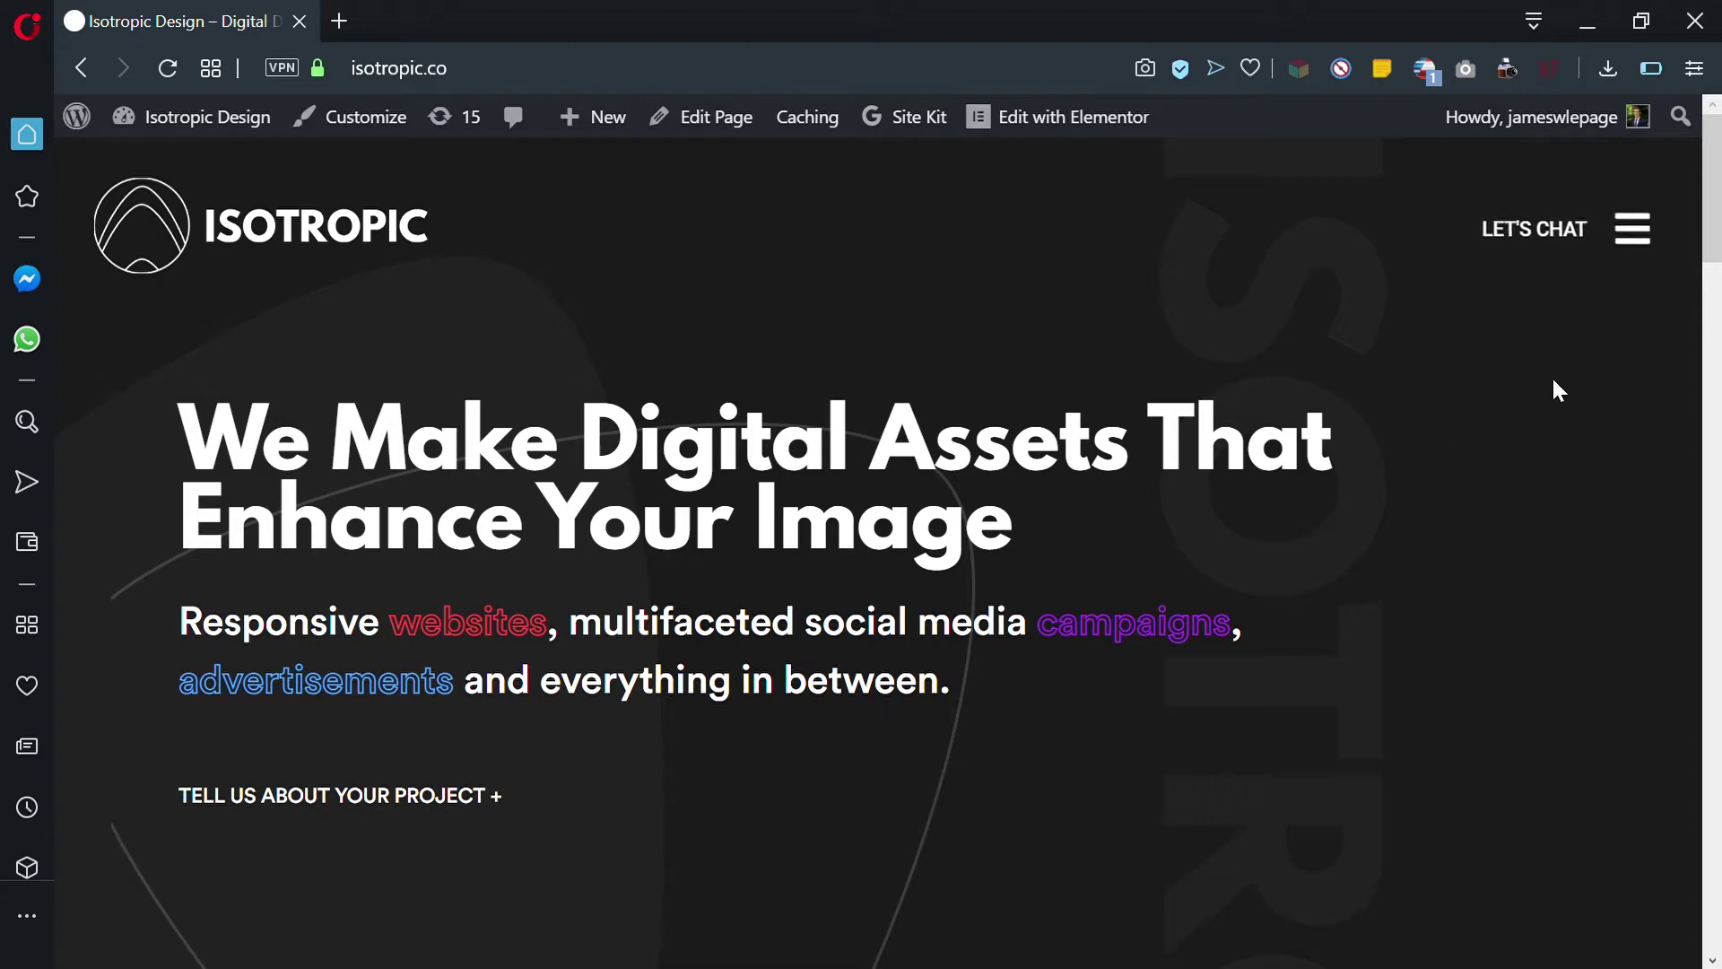
- Reveal the Existing Client? links in the site menu and follow Access/Approve Project Mockups & Dev Sites
left_click(1629, 235)
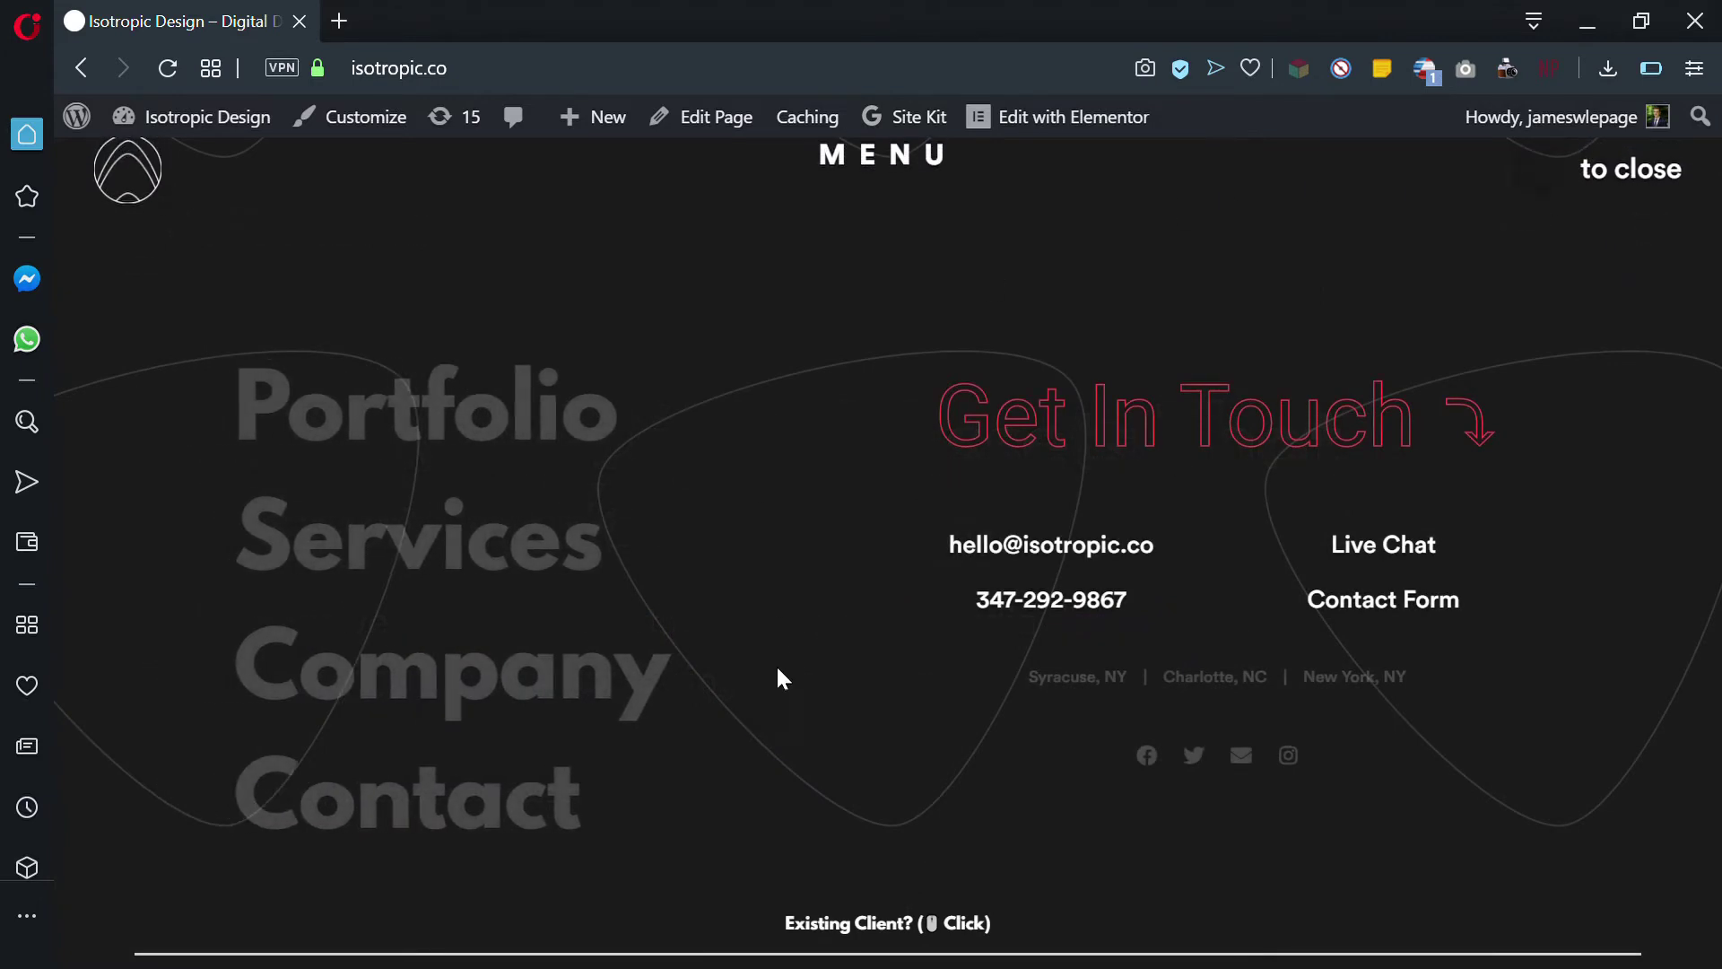
left_click(862, 924)
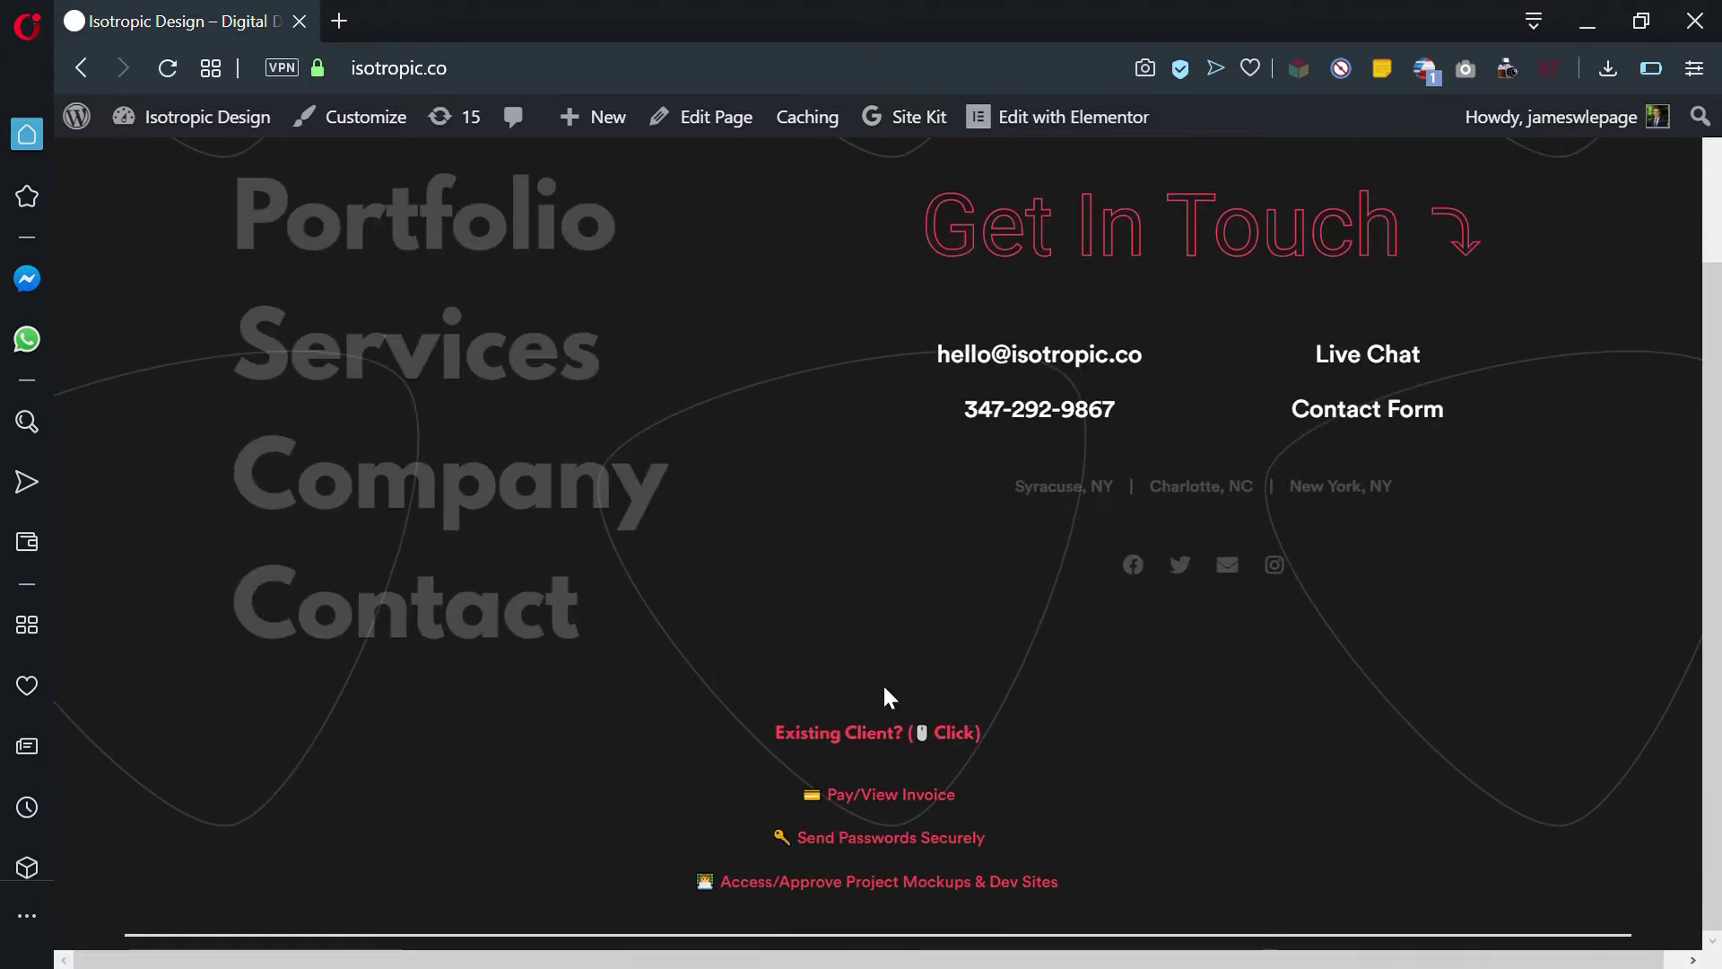
scroll(883, 693, "down", 2)
left_click(890, 885)
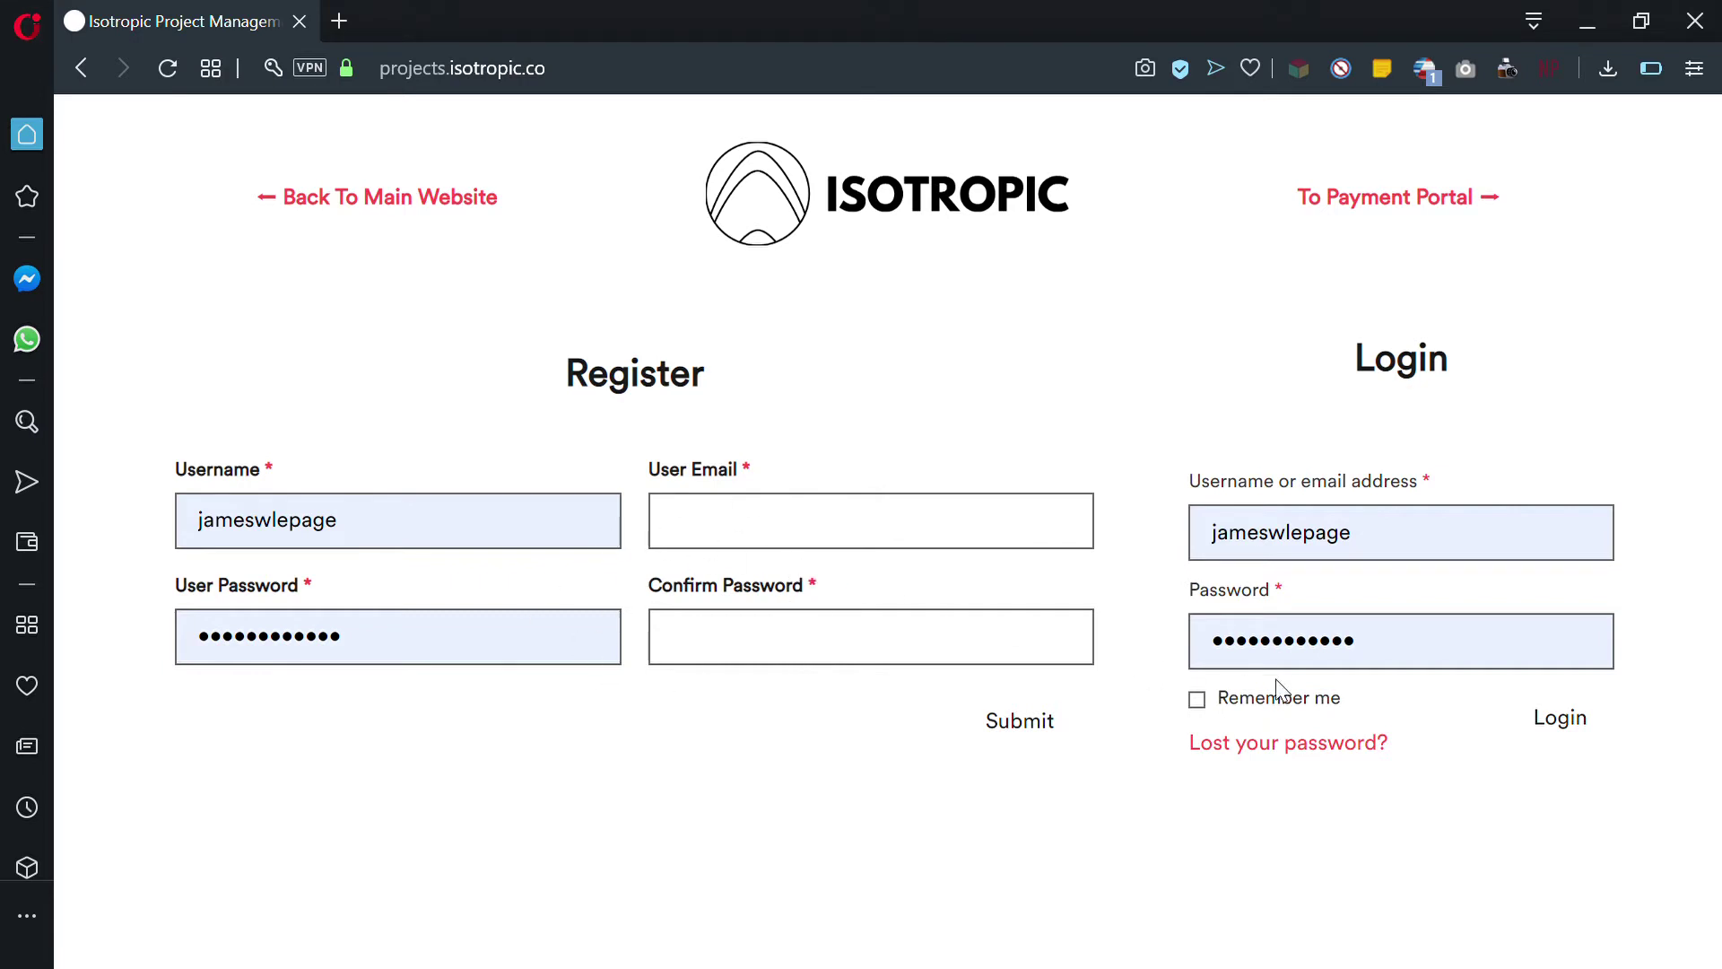
- Log in to the Isotropic Projects Portal and wait for the Activity feed to load
left_click(1559, 725)
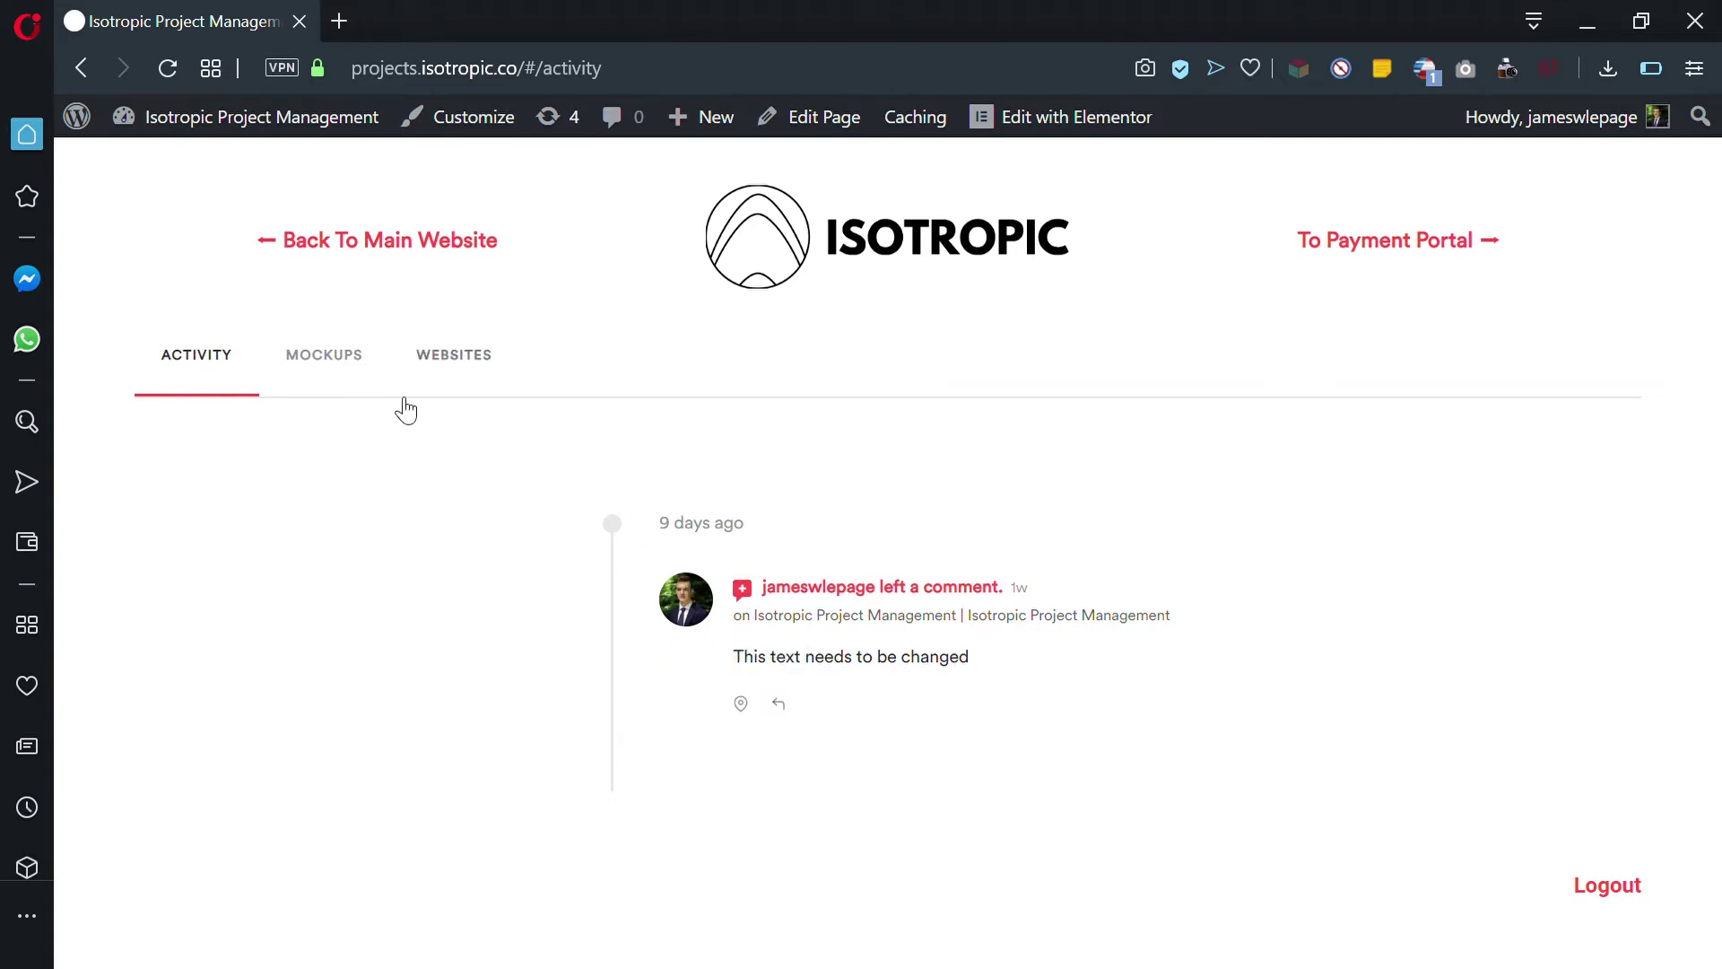
- Open the Sample Homepage 1 image from the Sample Mockup project in the Mockups list
left_click(360, 385)
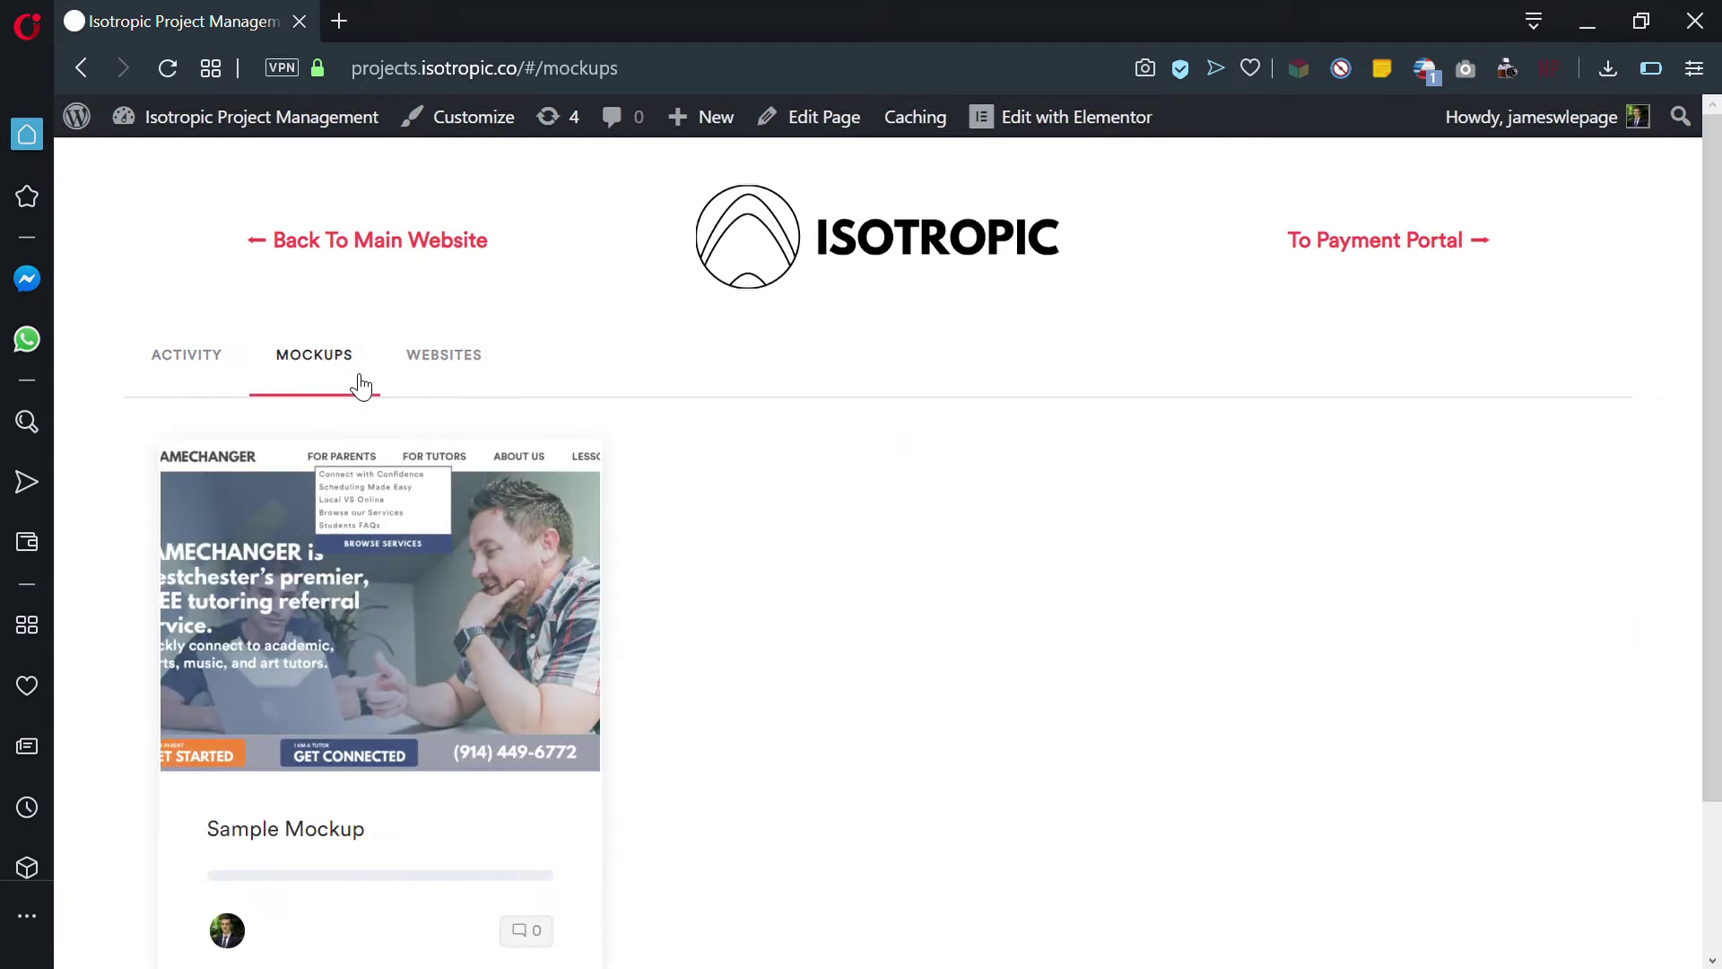
scroll(795, 633, "down", 2)
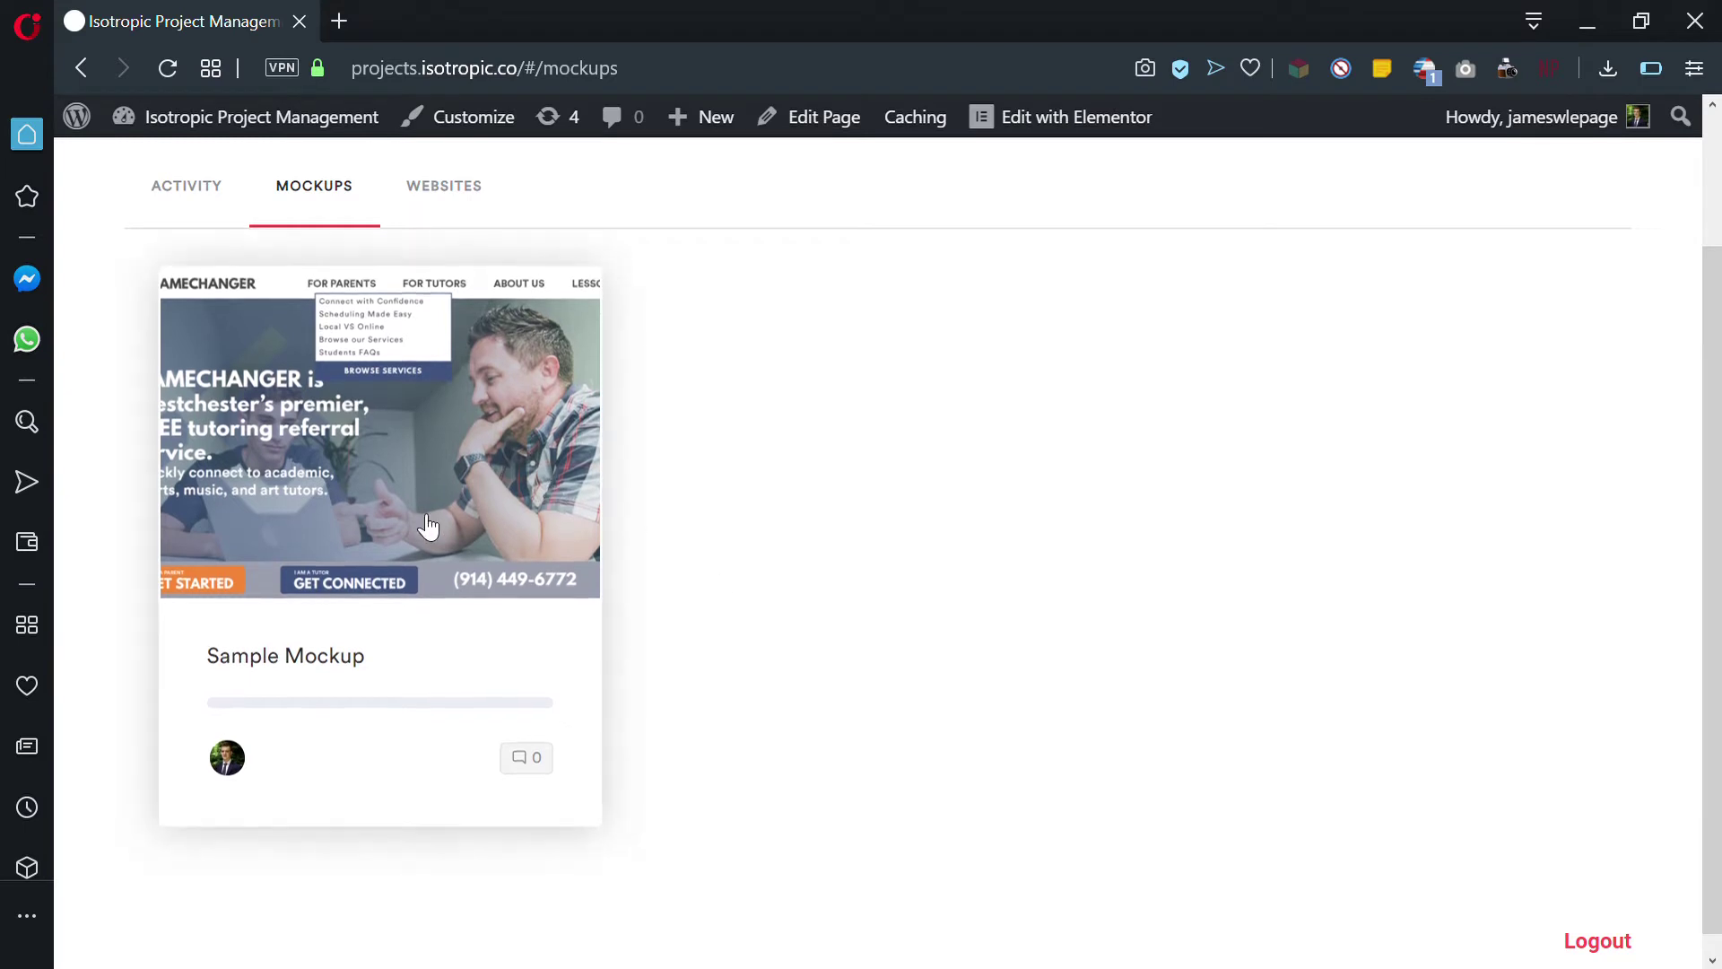
scroll(459, 554, "up", 1)
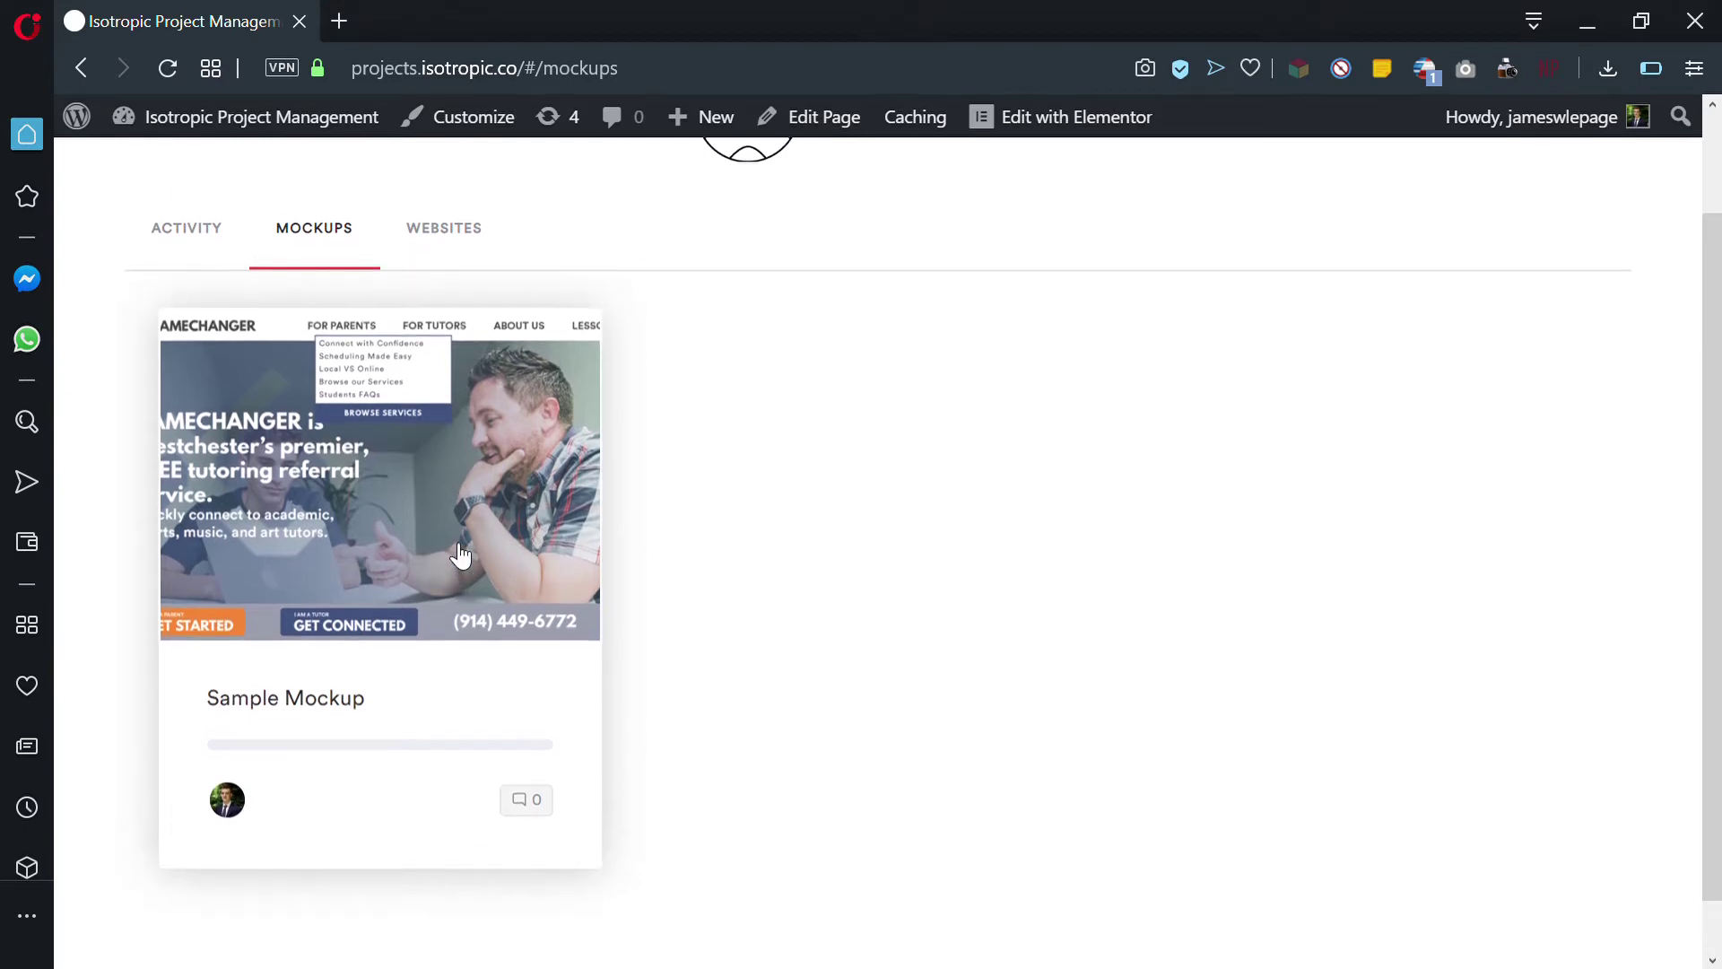
left_click(399, 499)
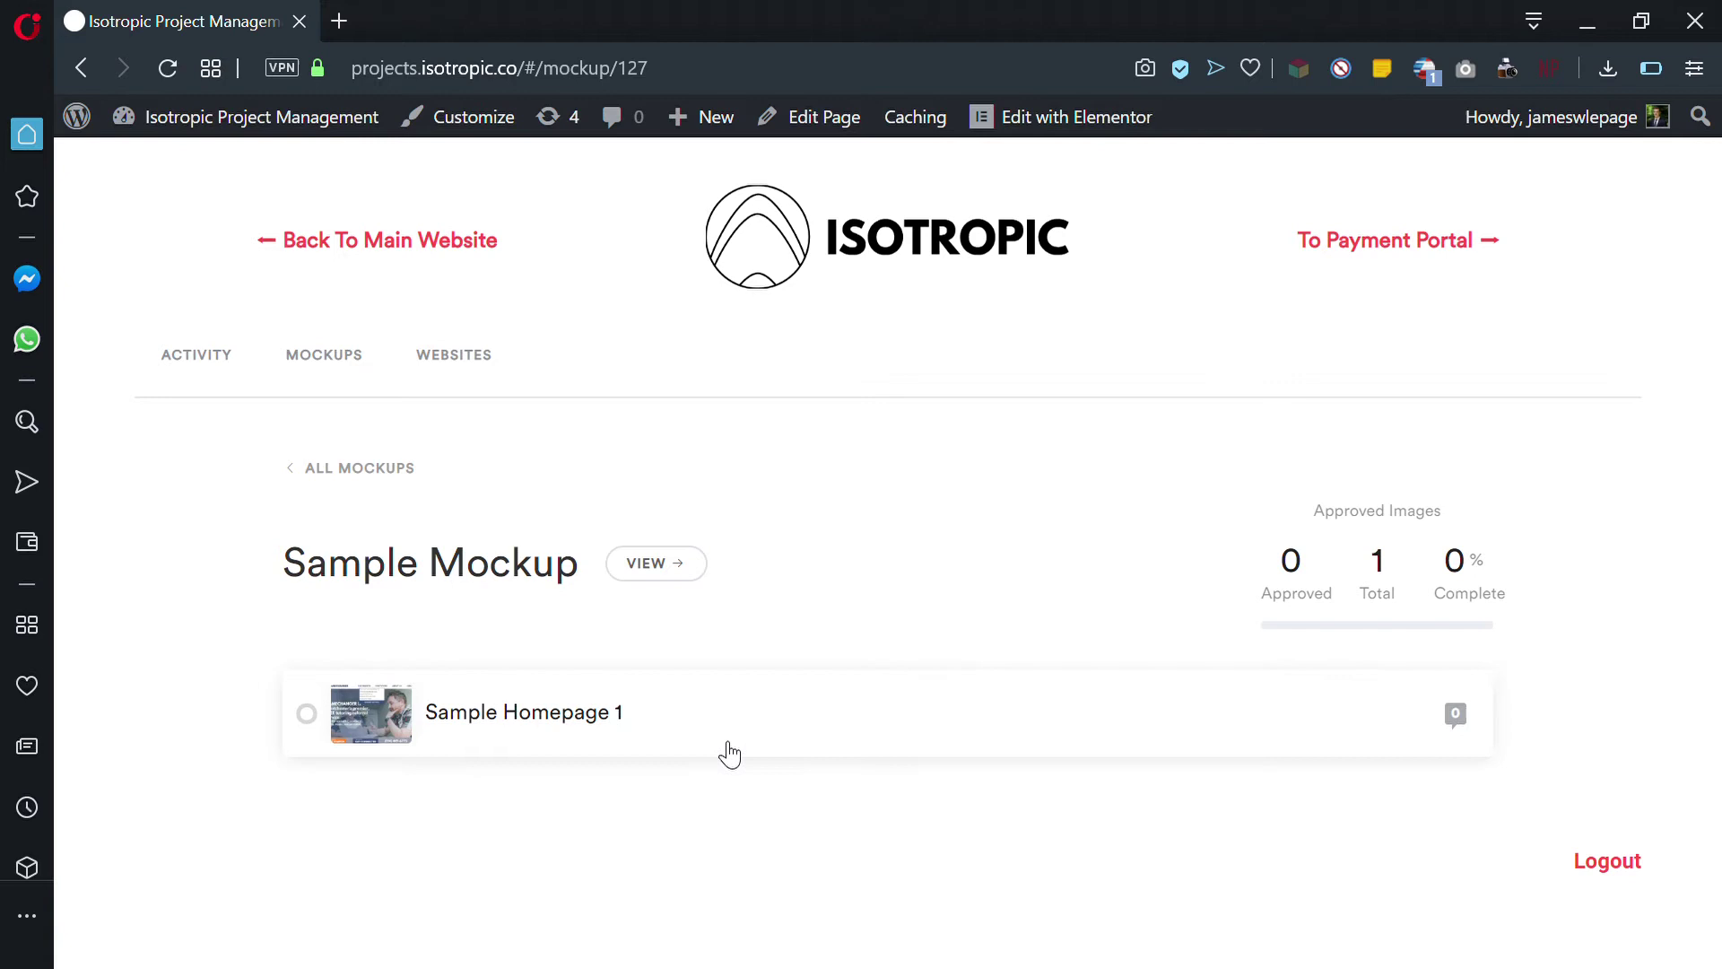
left_click(536, 715)
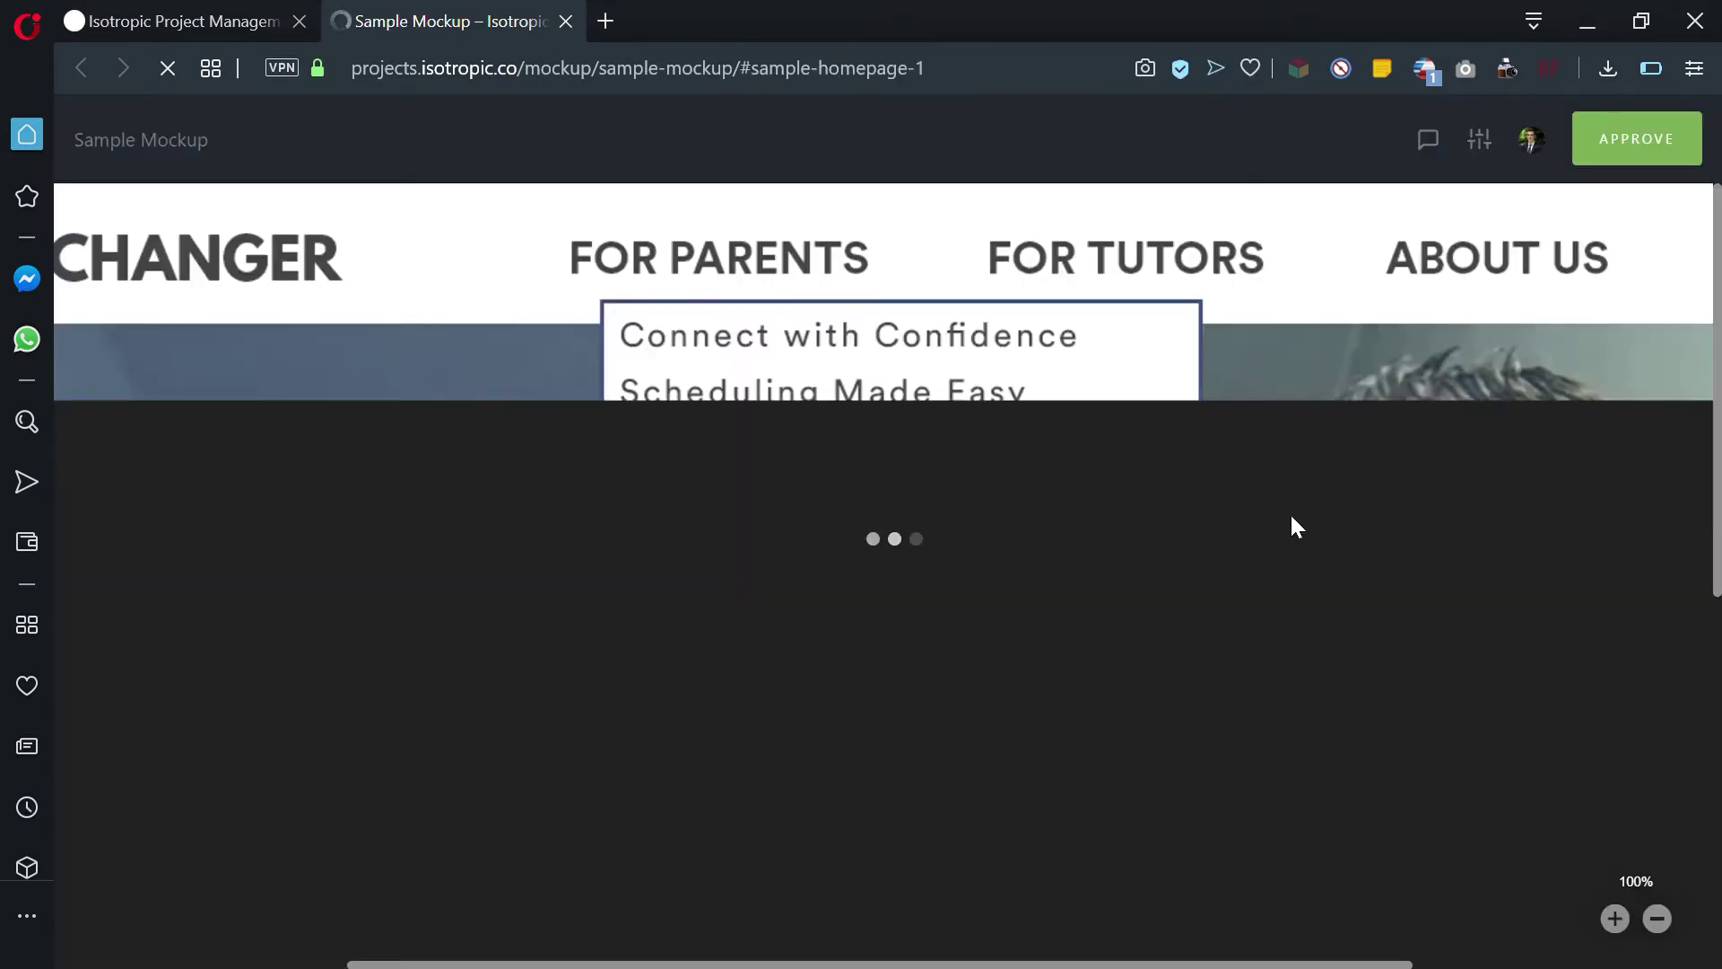
- Zoom Sample Homepage 1 out to 51% and show its empty comments list
scroll(1031, 668, "down", 8)
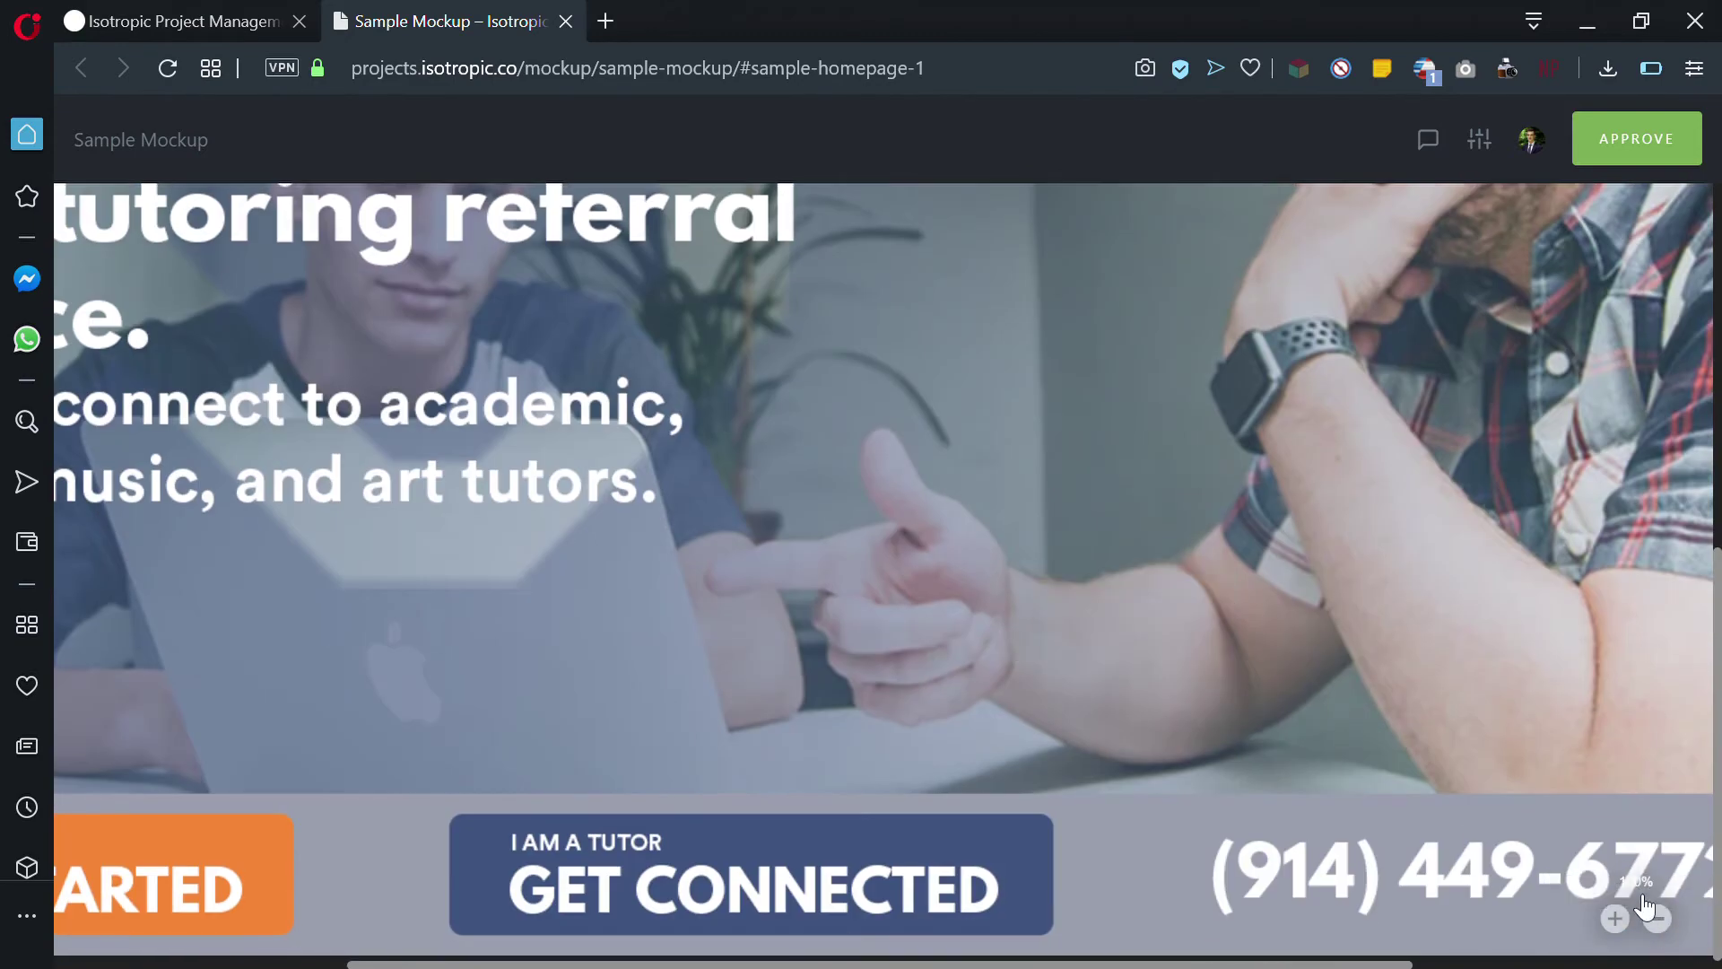
left_click(1661, 918)
left_click(1662, 919)
left_click(1661, 919)
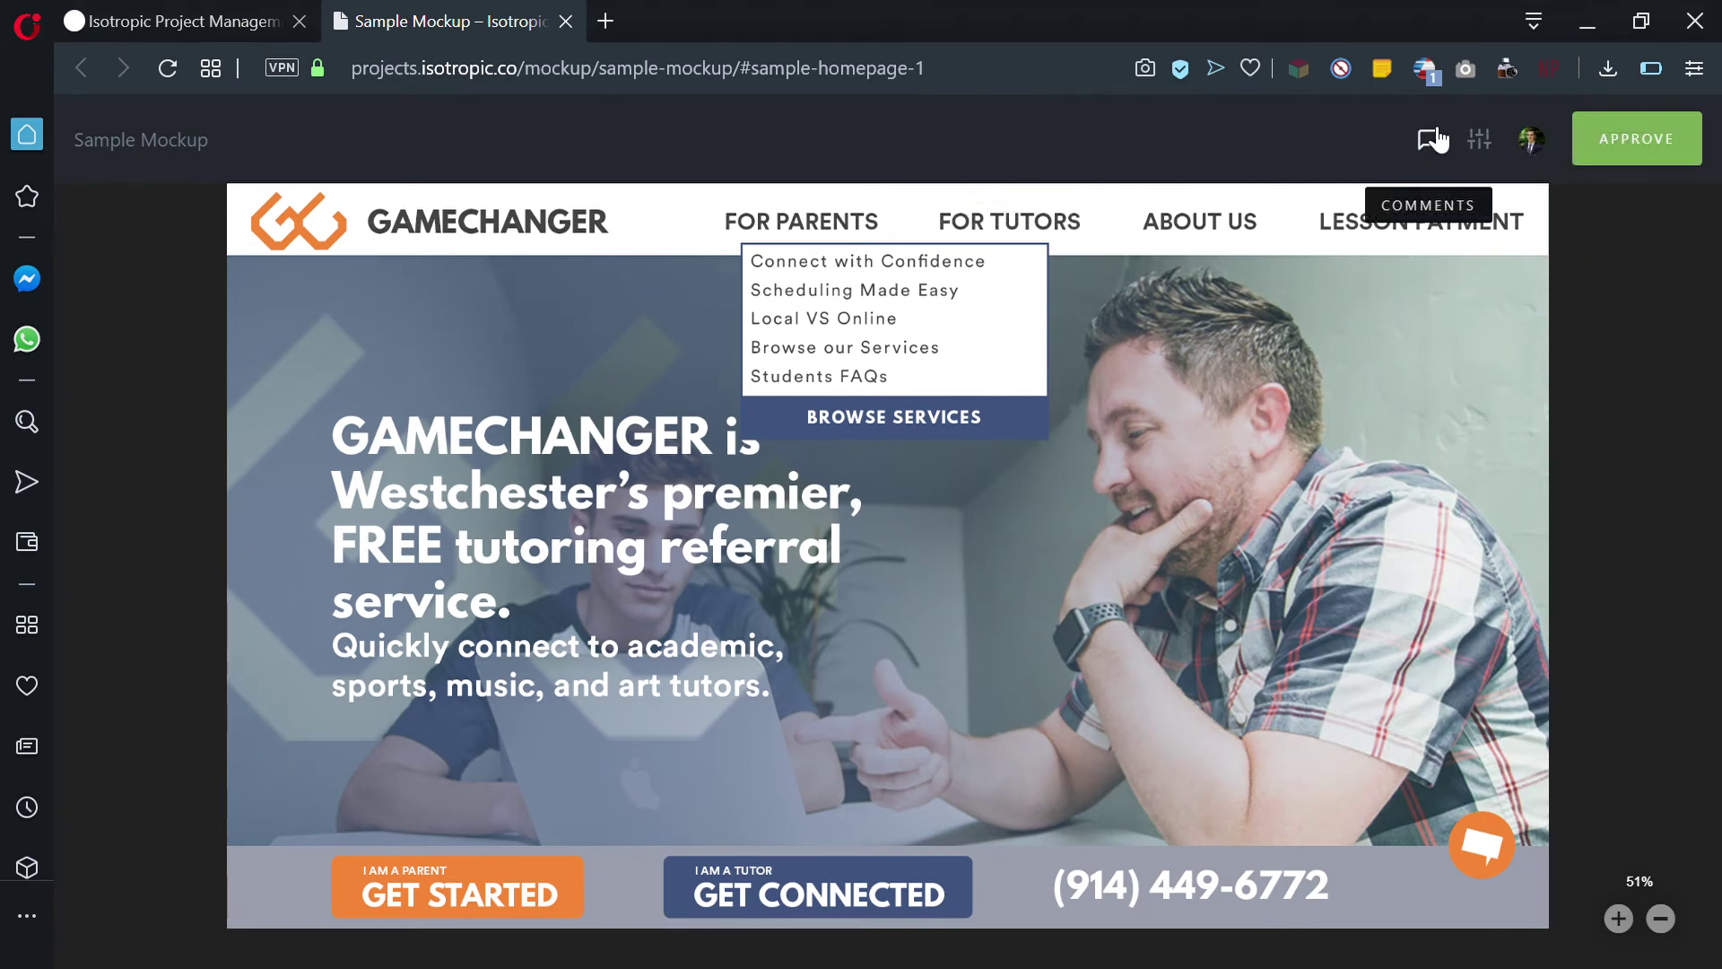
left_click(1489, 141)
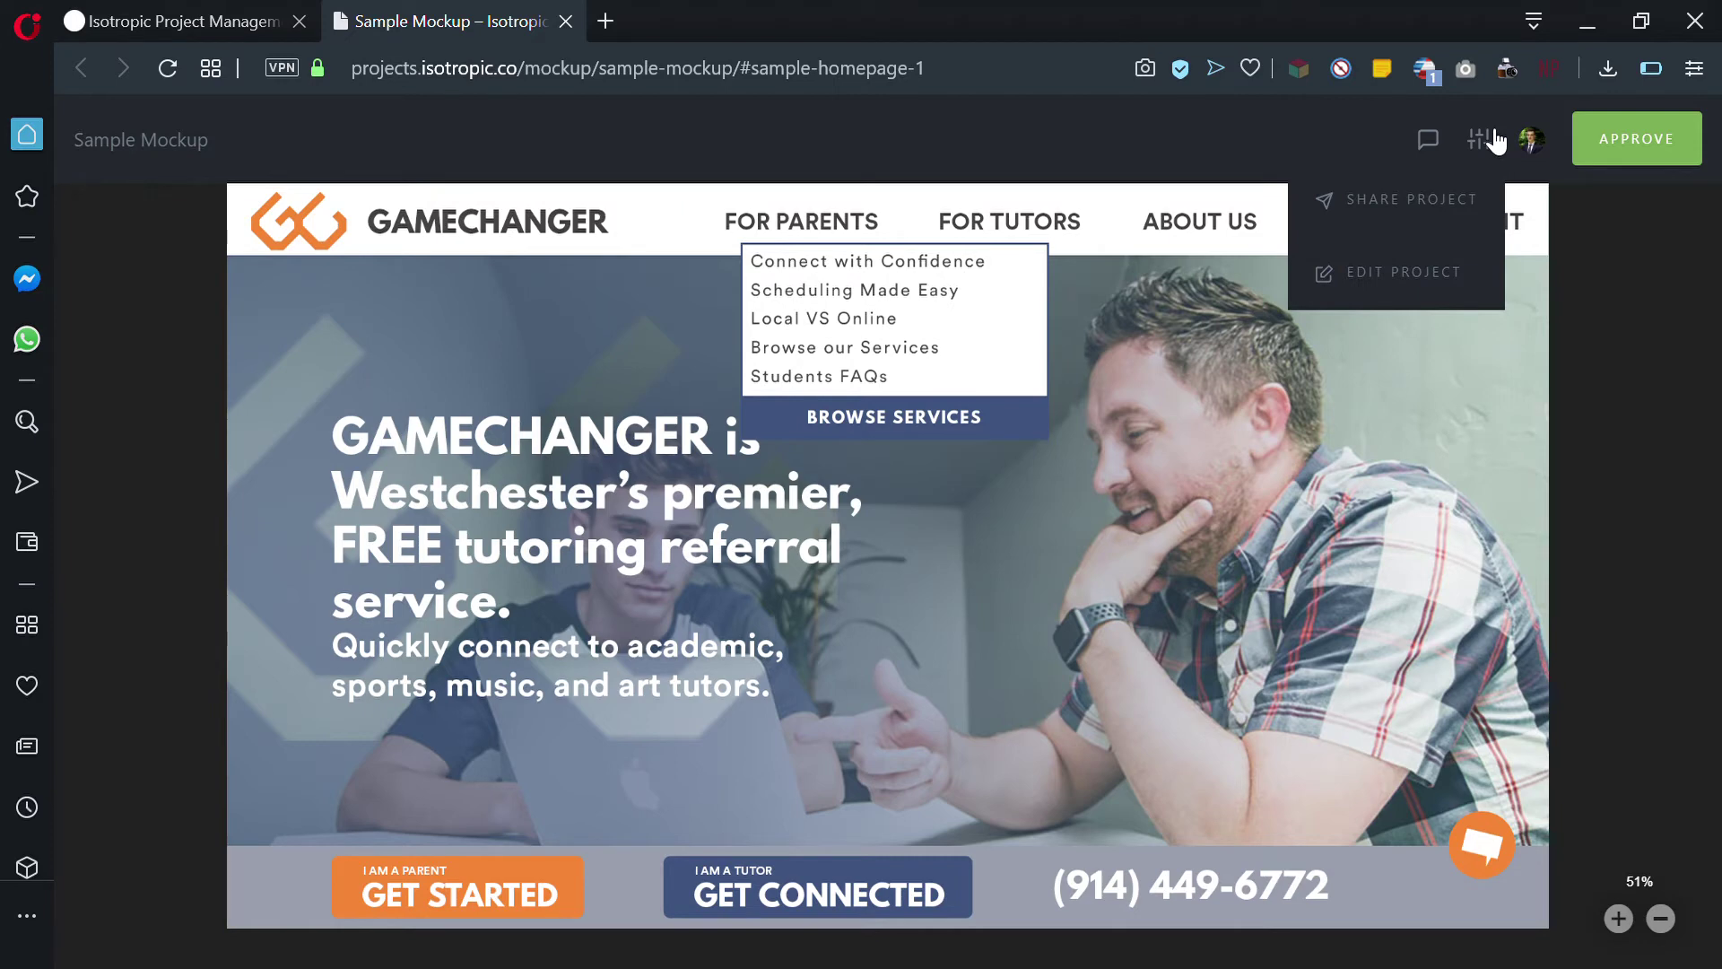
left_click(1431, 139)
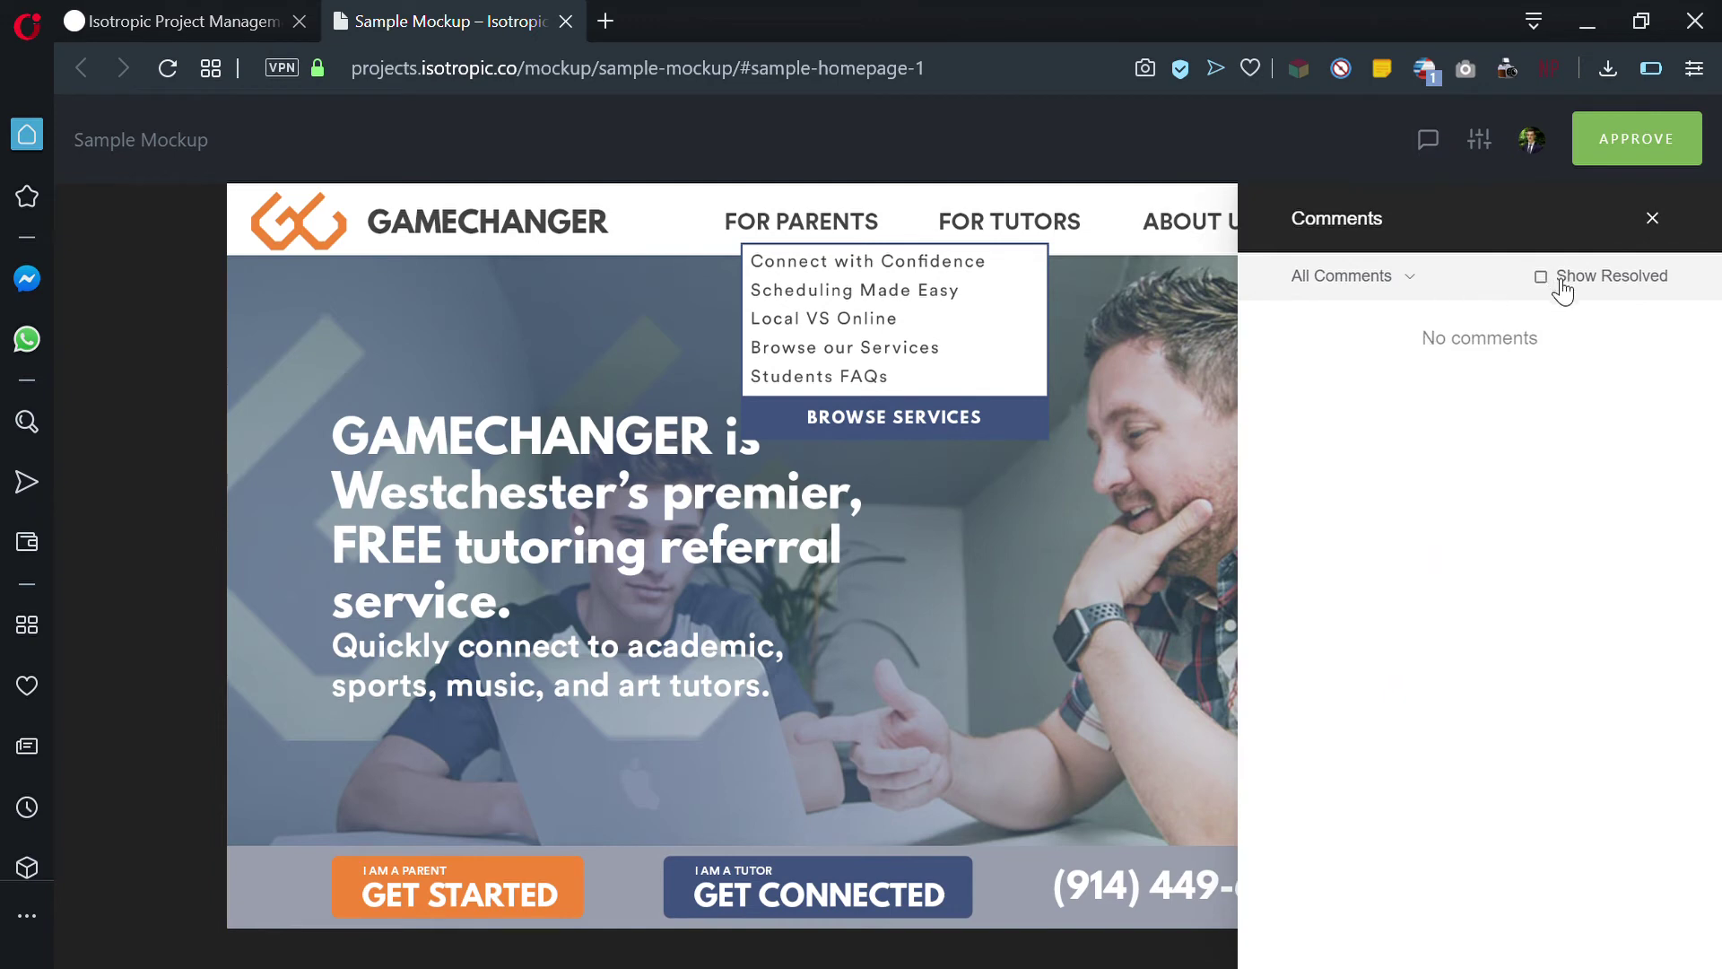
- Pin the comment "I don't like this color" on the Get Started button, fixing the 'liek' typo
left_click(1081, 492)
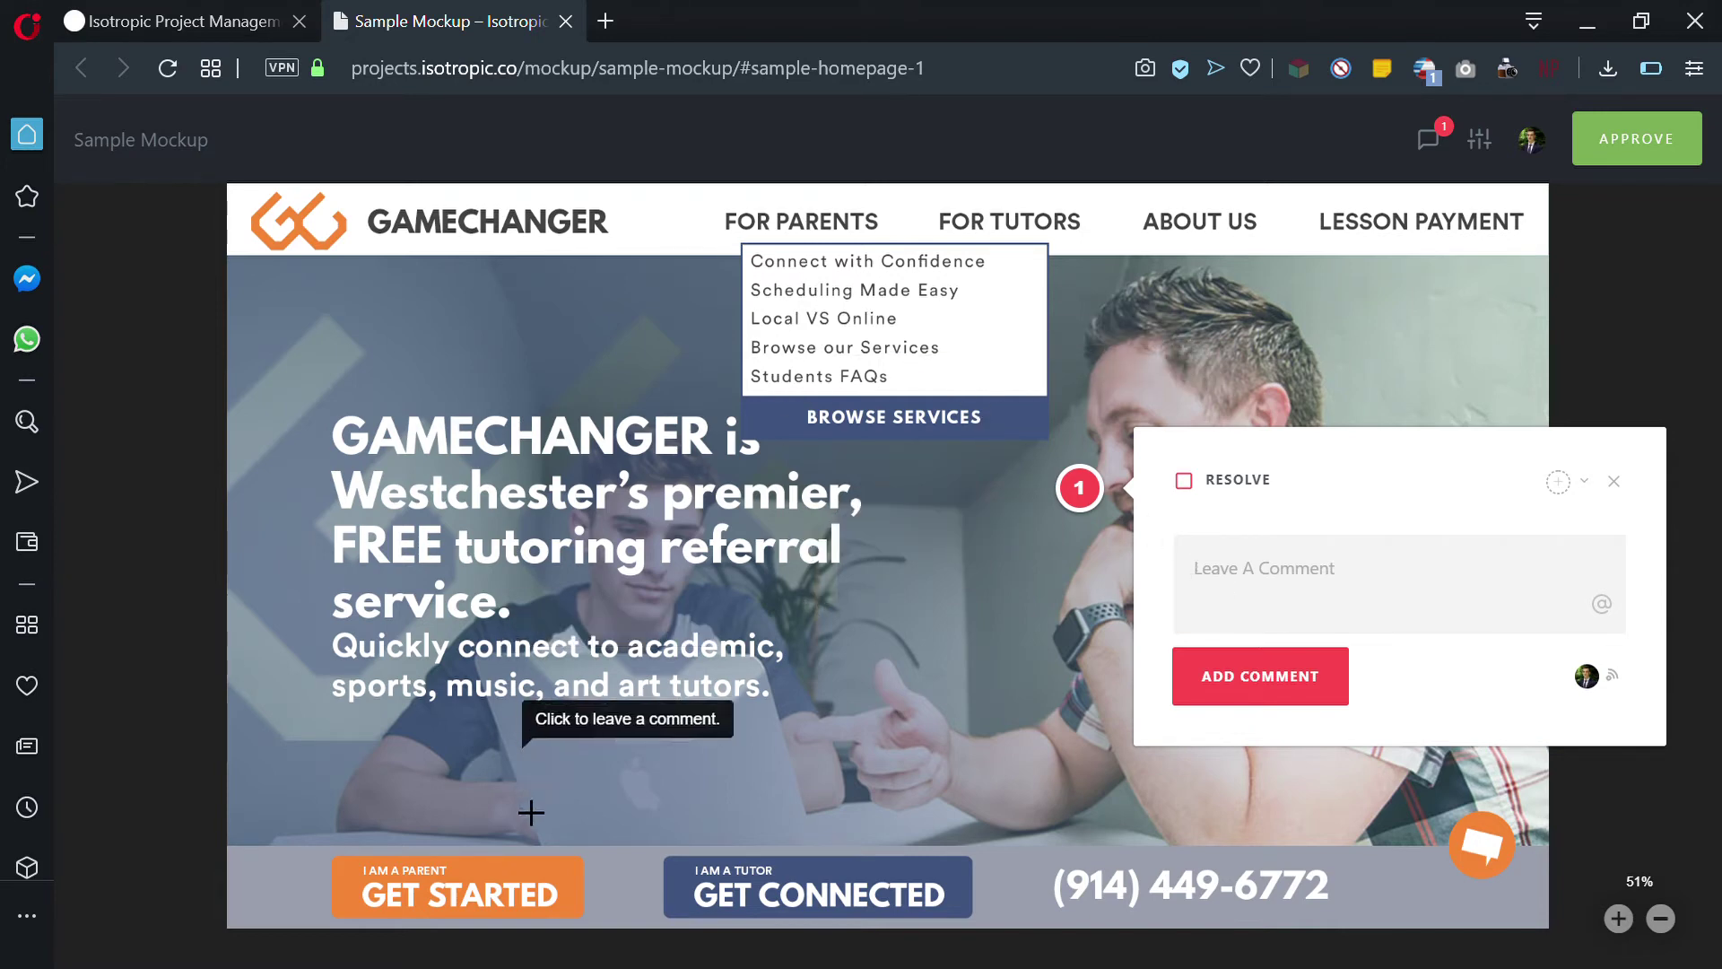
left_click(506, 888)
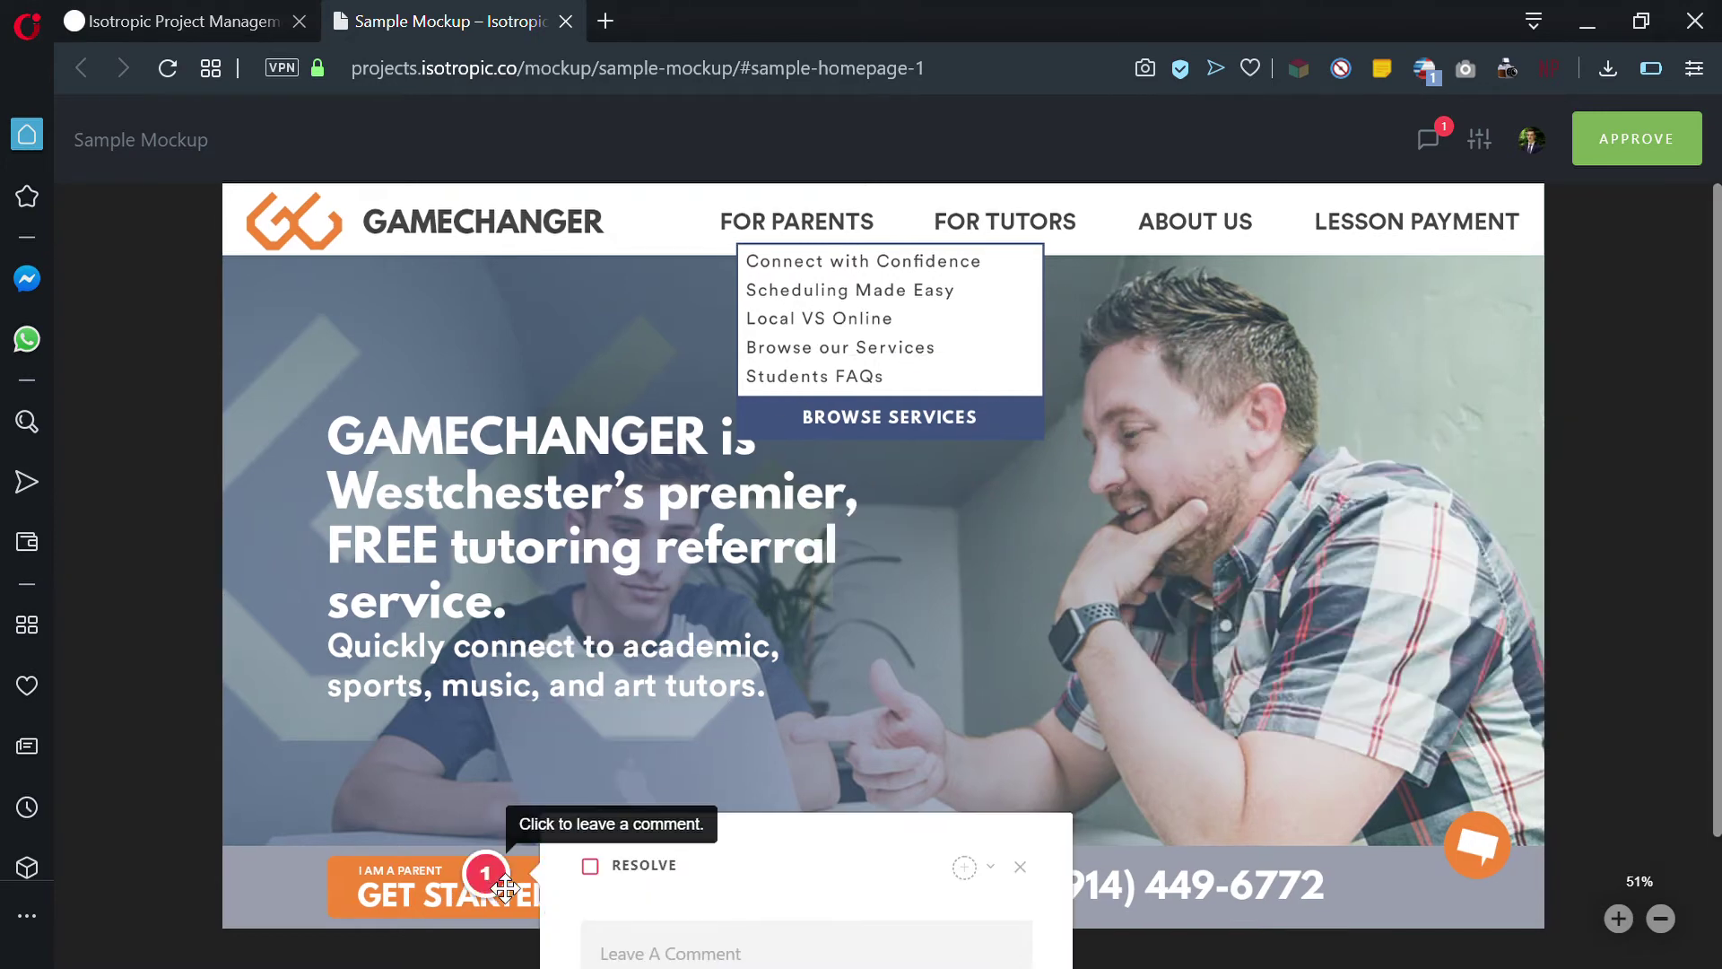
type("I don't liek this col")
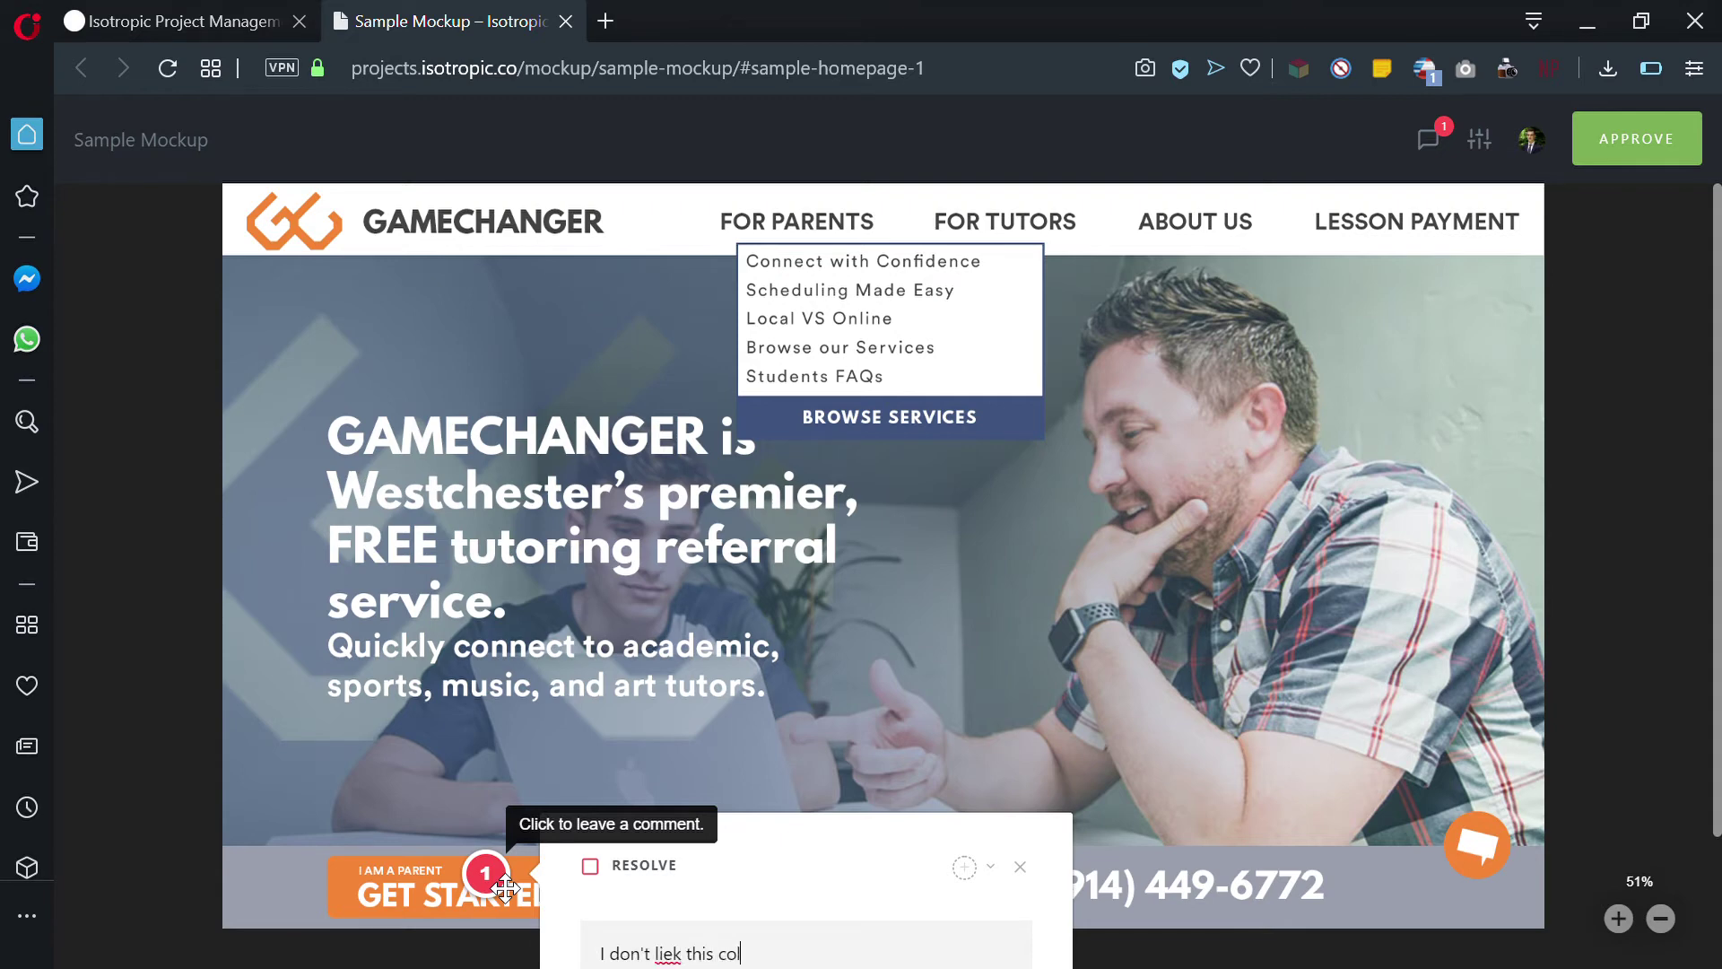
type("or")
scroll(576, 868, "down", 1)
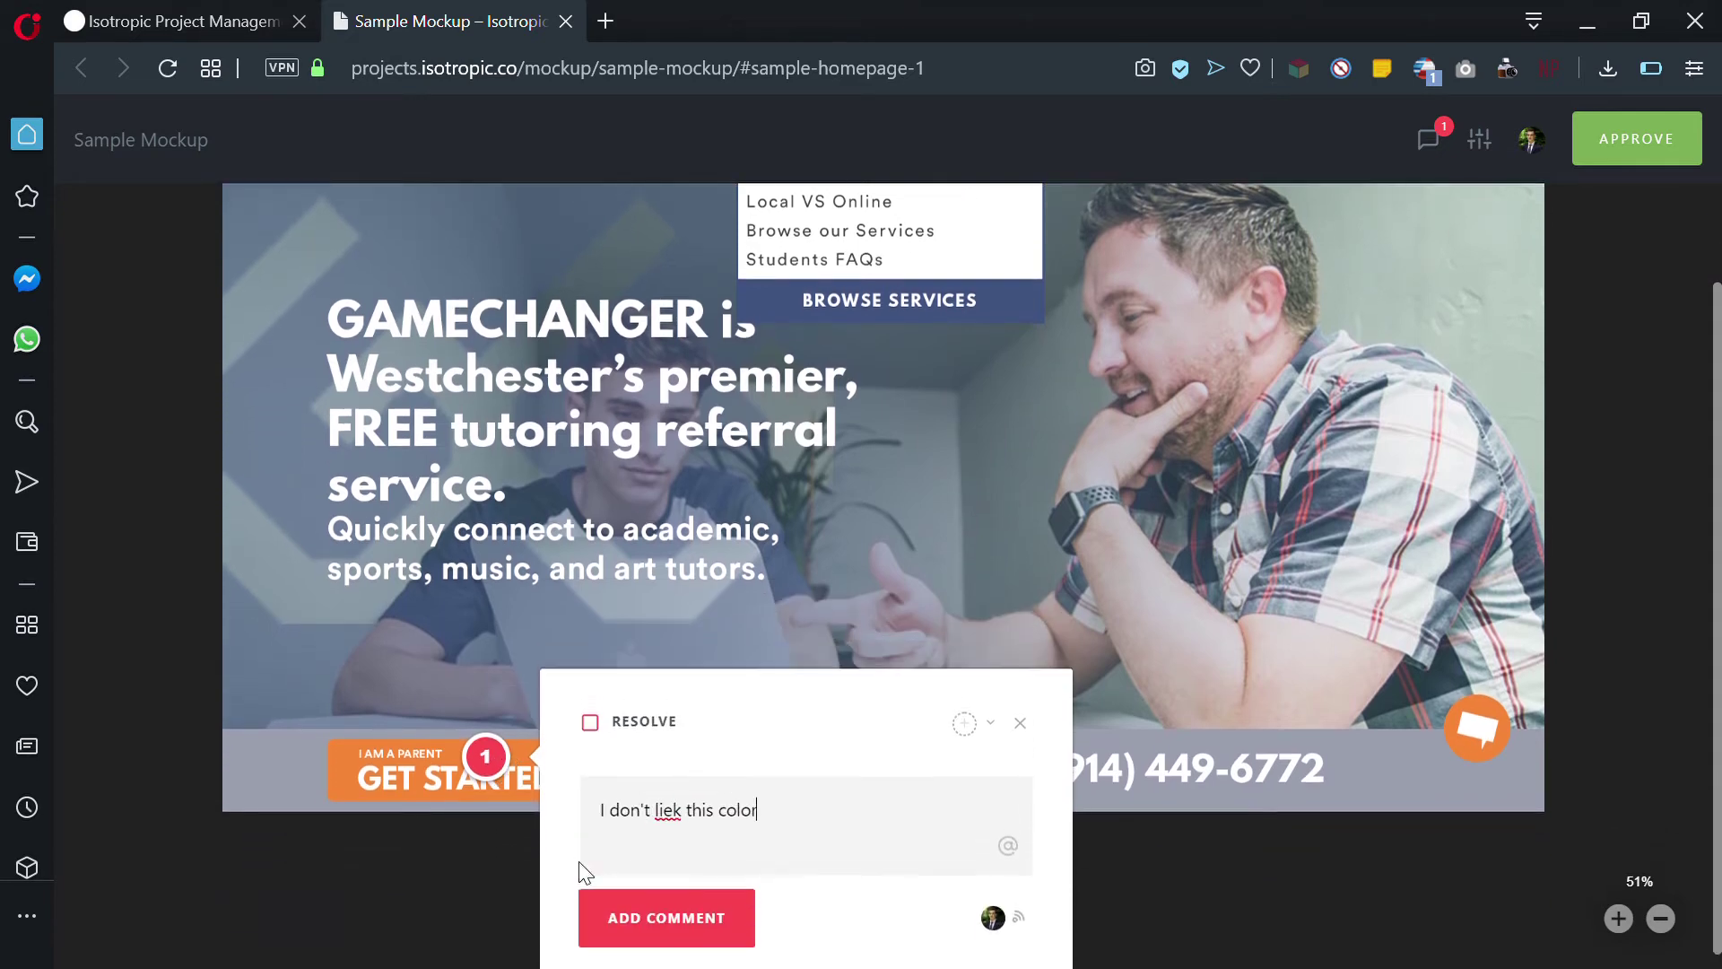
left_click(680, 826)
key("BackSpace")
type("e")
left_click(709, 917)
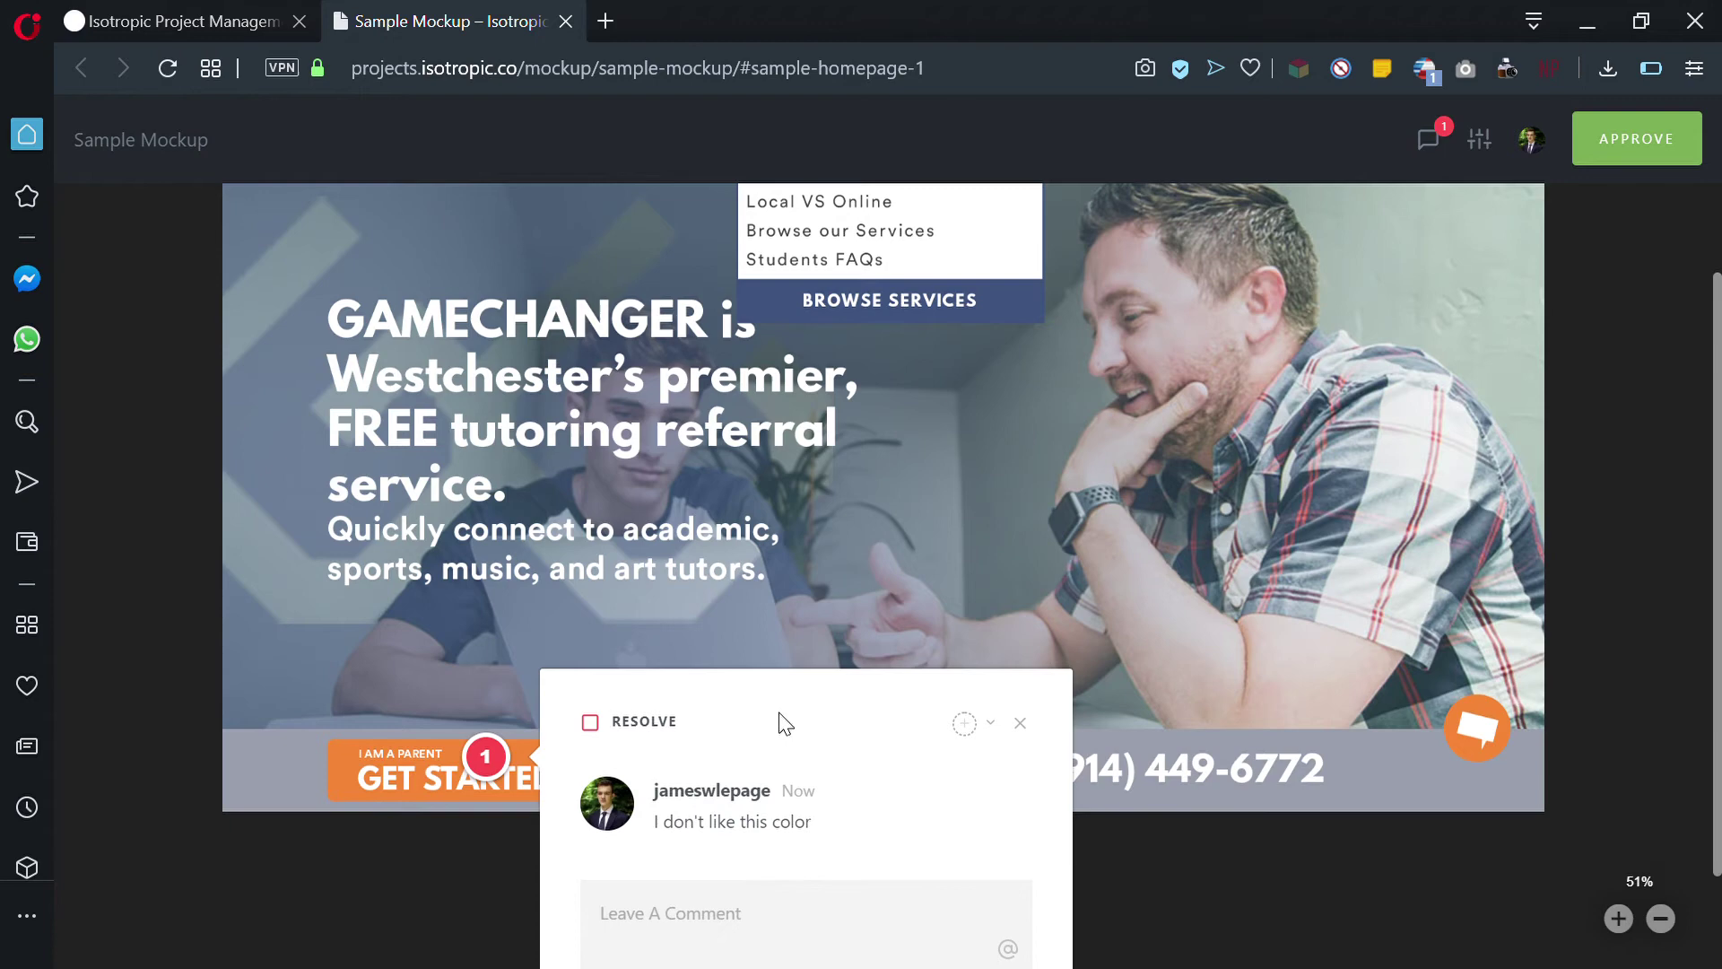
- Resolve the pin 1 thread and close it, discarding the unsent 'Please' reply
left_click(486, 757)
left_click(508, 758)
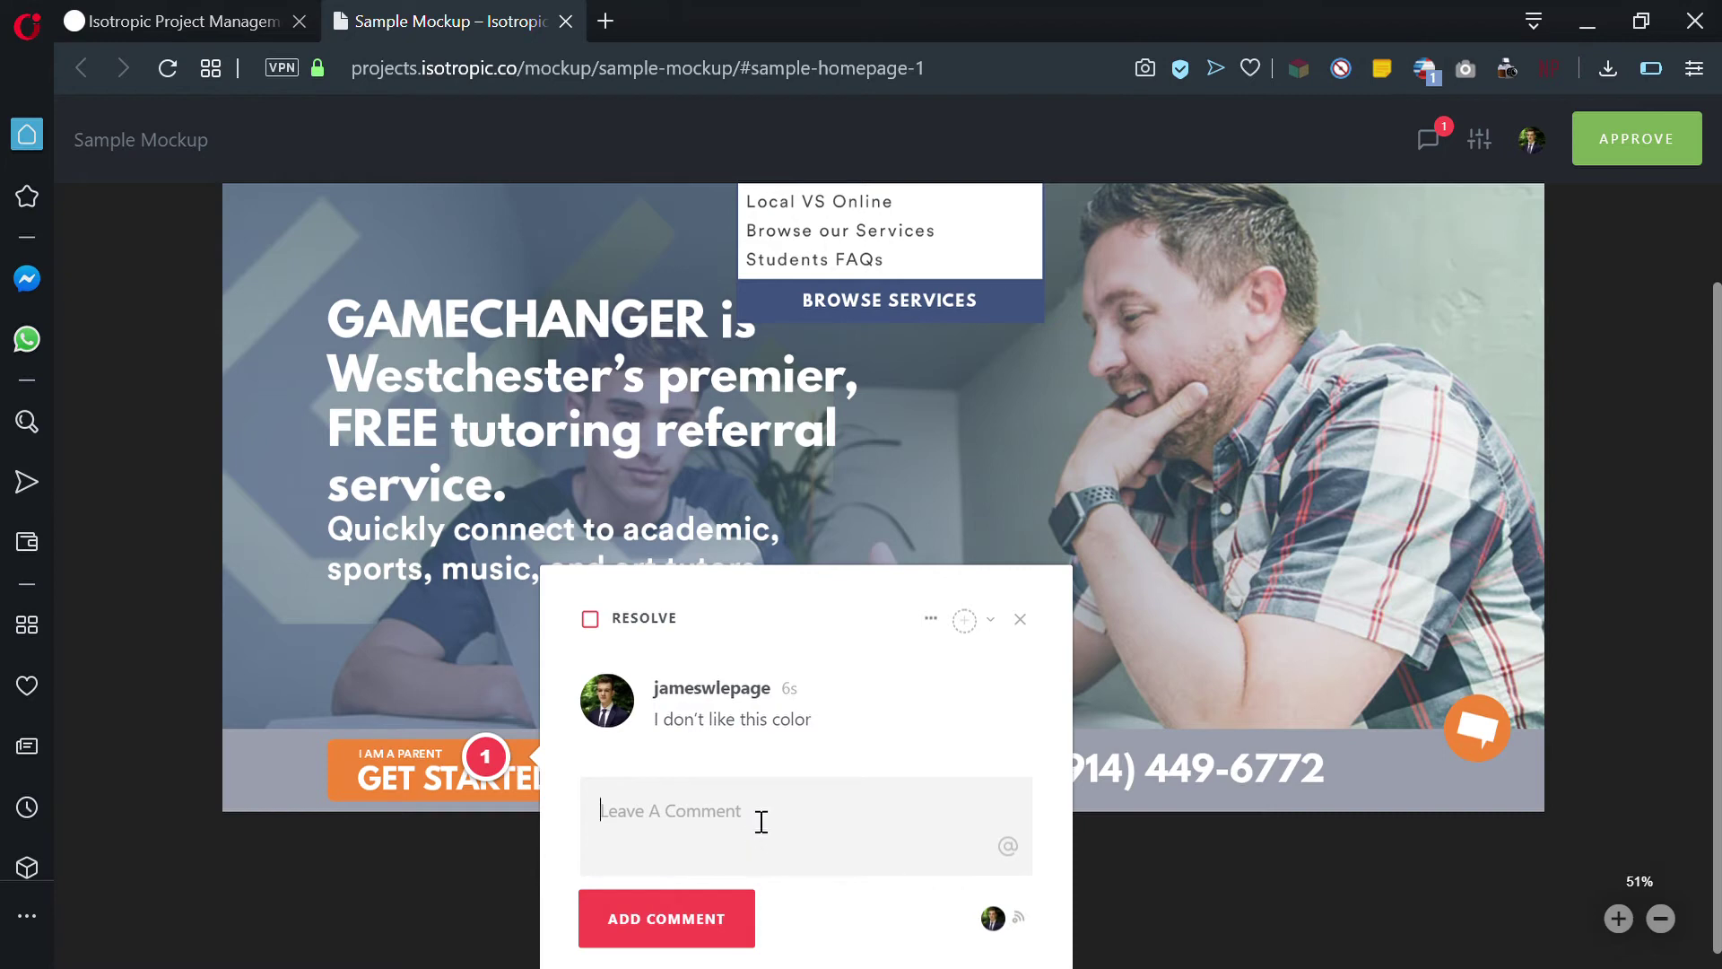
type("Please")
left_click(594, 621)
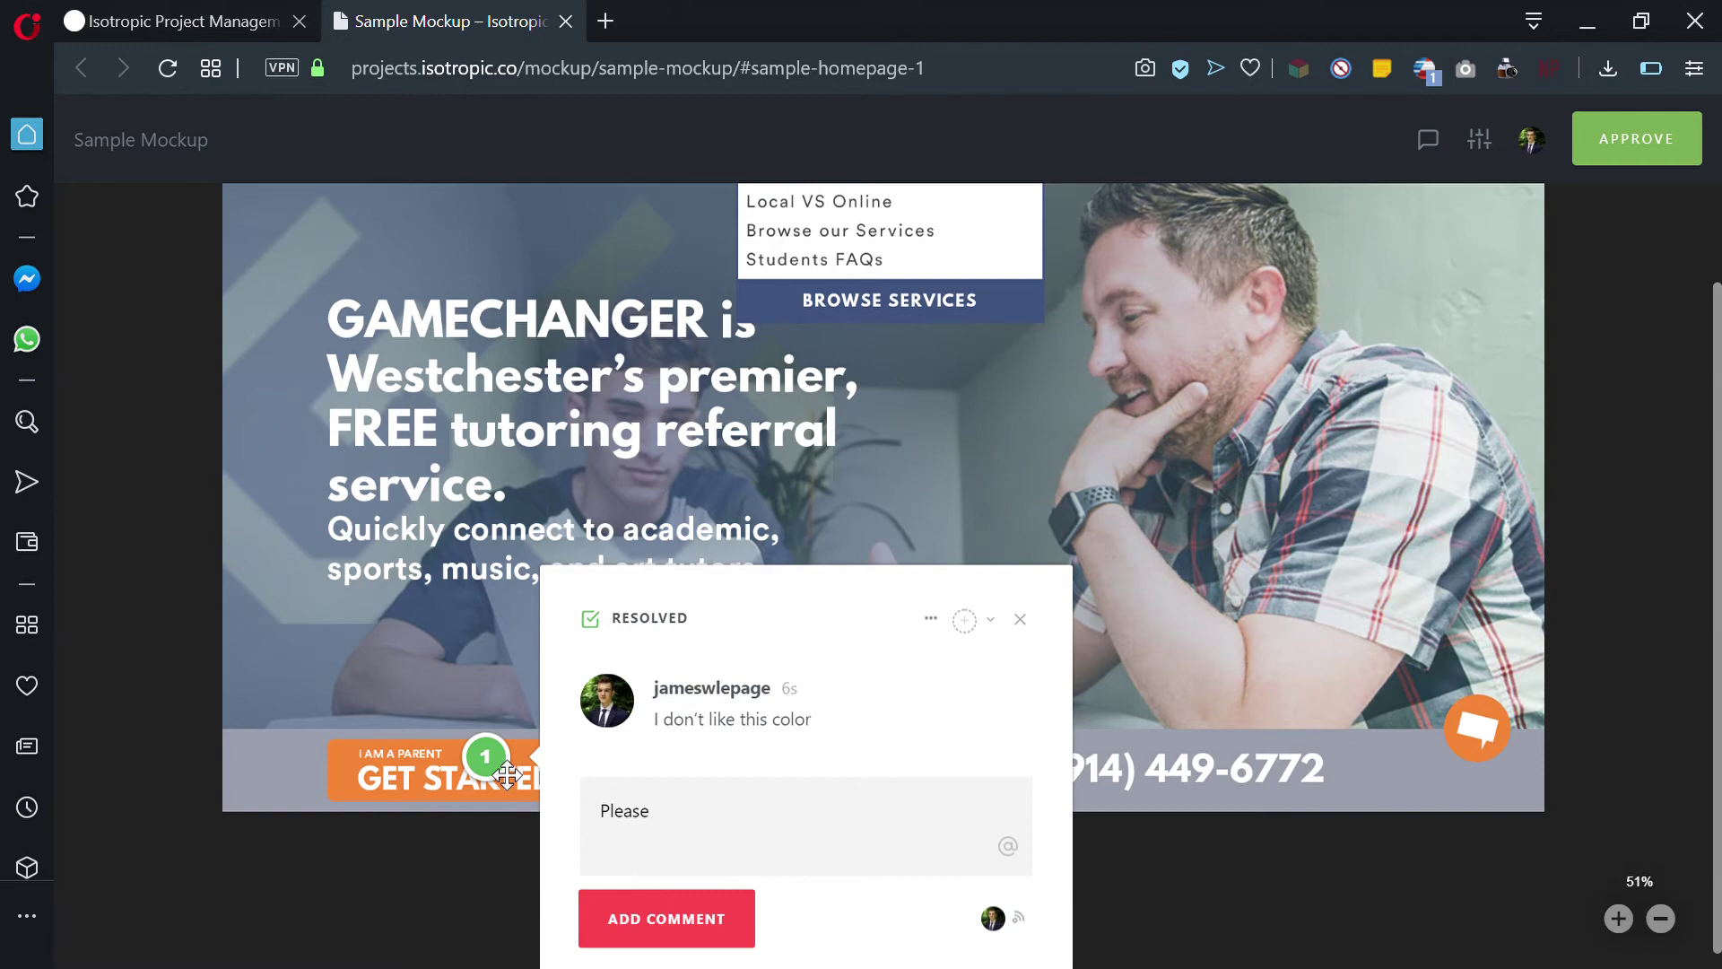
left_click(1020, 620)
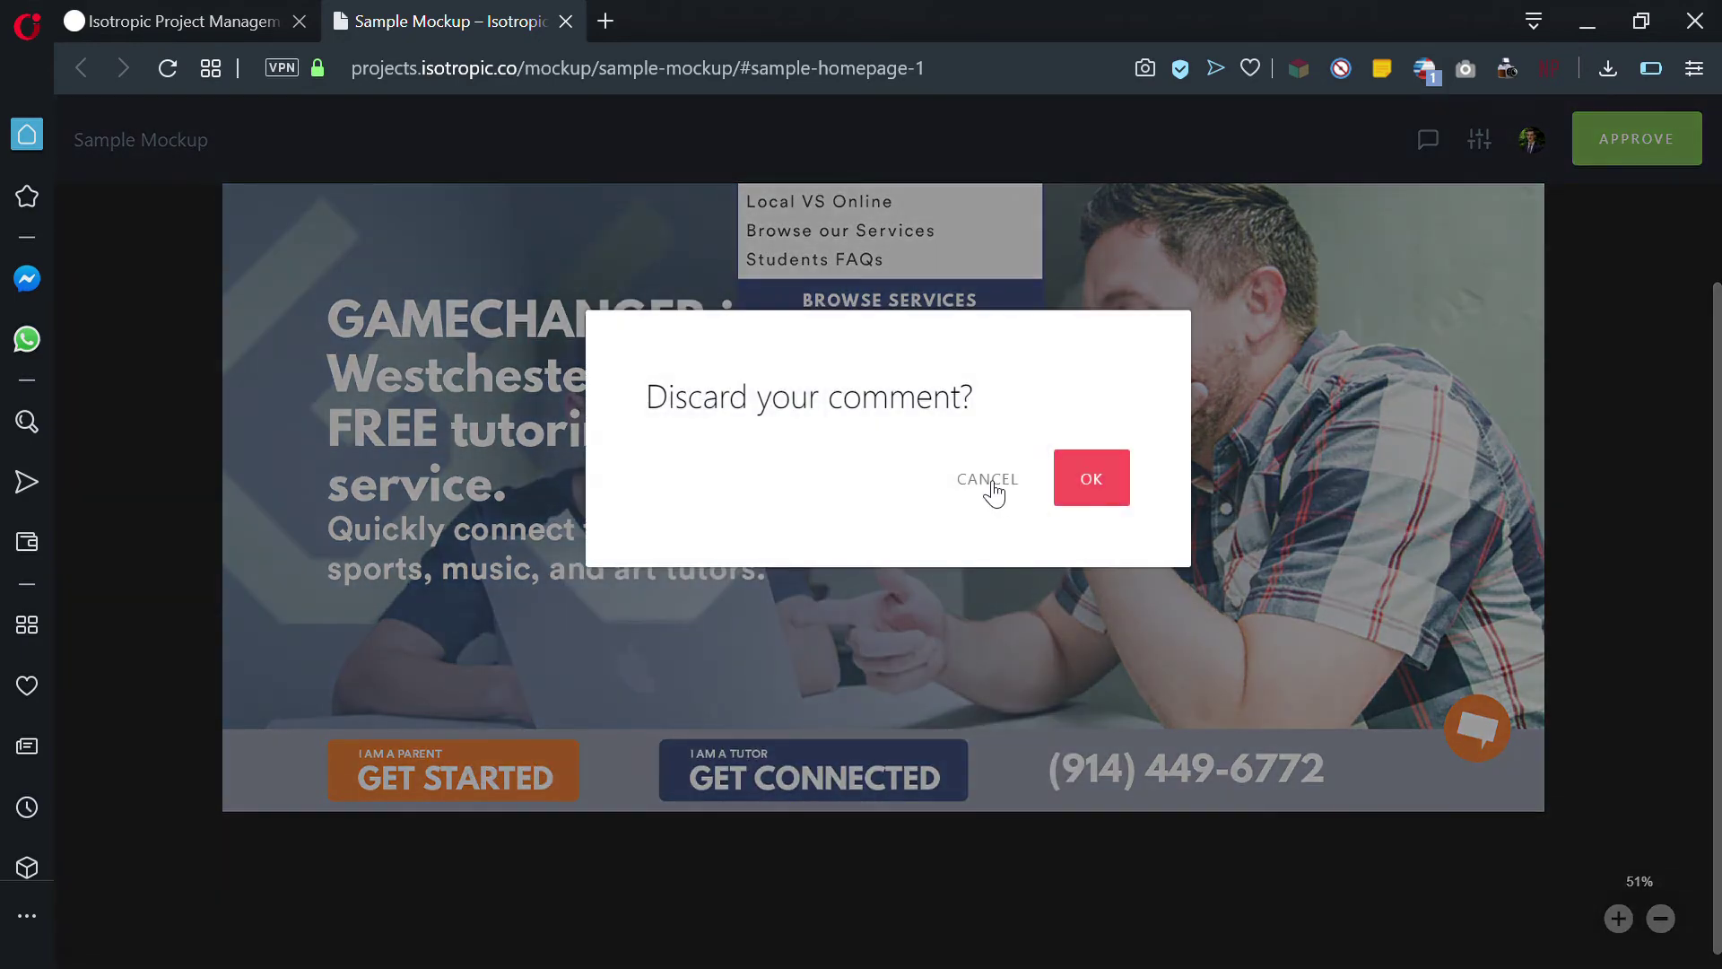
left_click(990, 484)
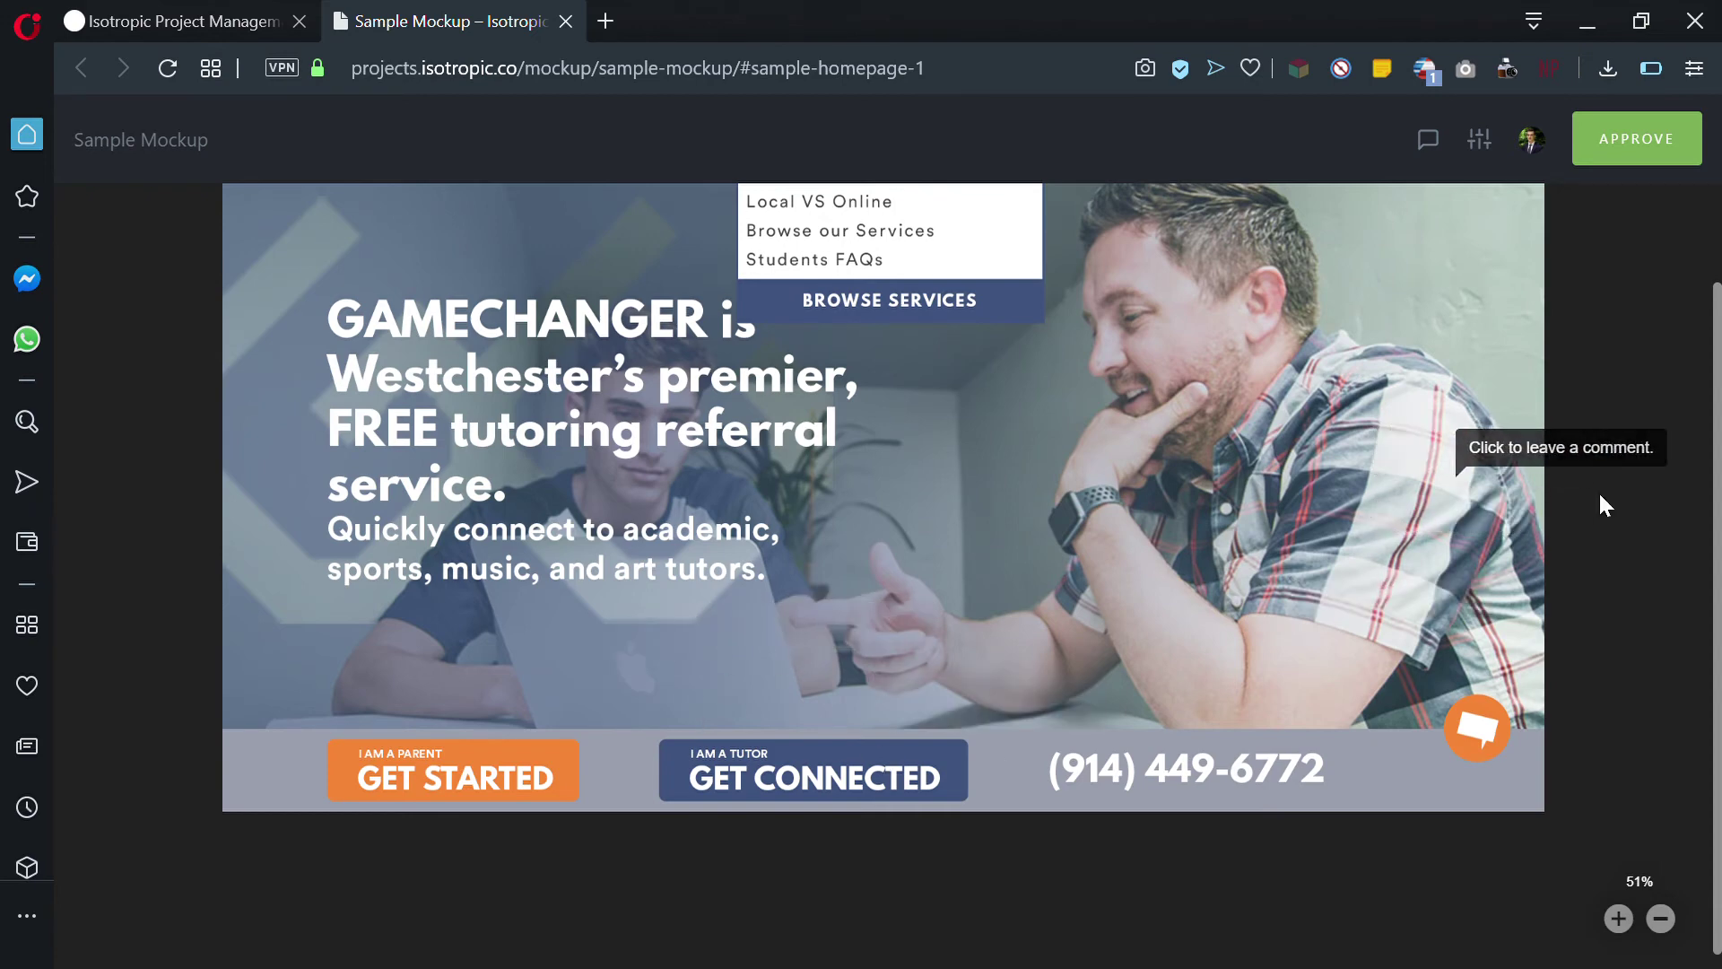
- Scroll the mockup up until the GAMECHANGER header and full menu are visible
scroll(1599, 491, "up", 2)
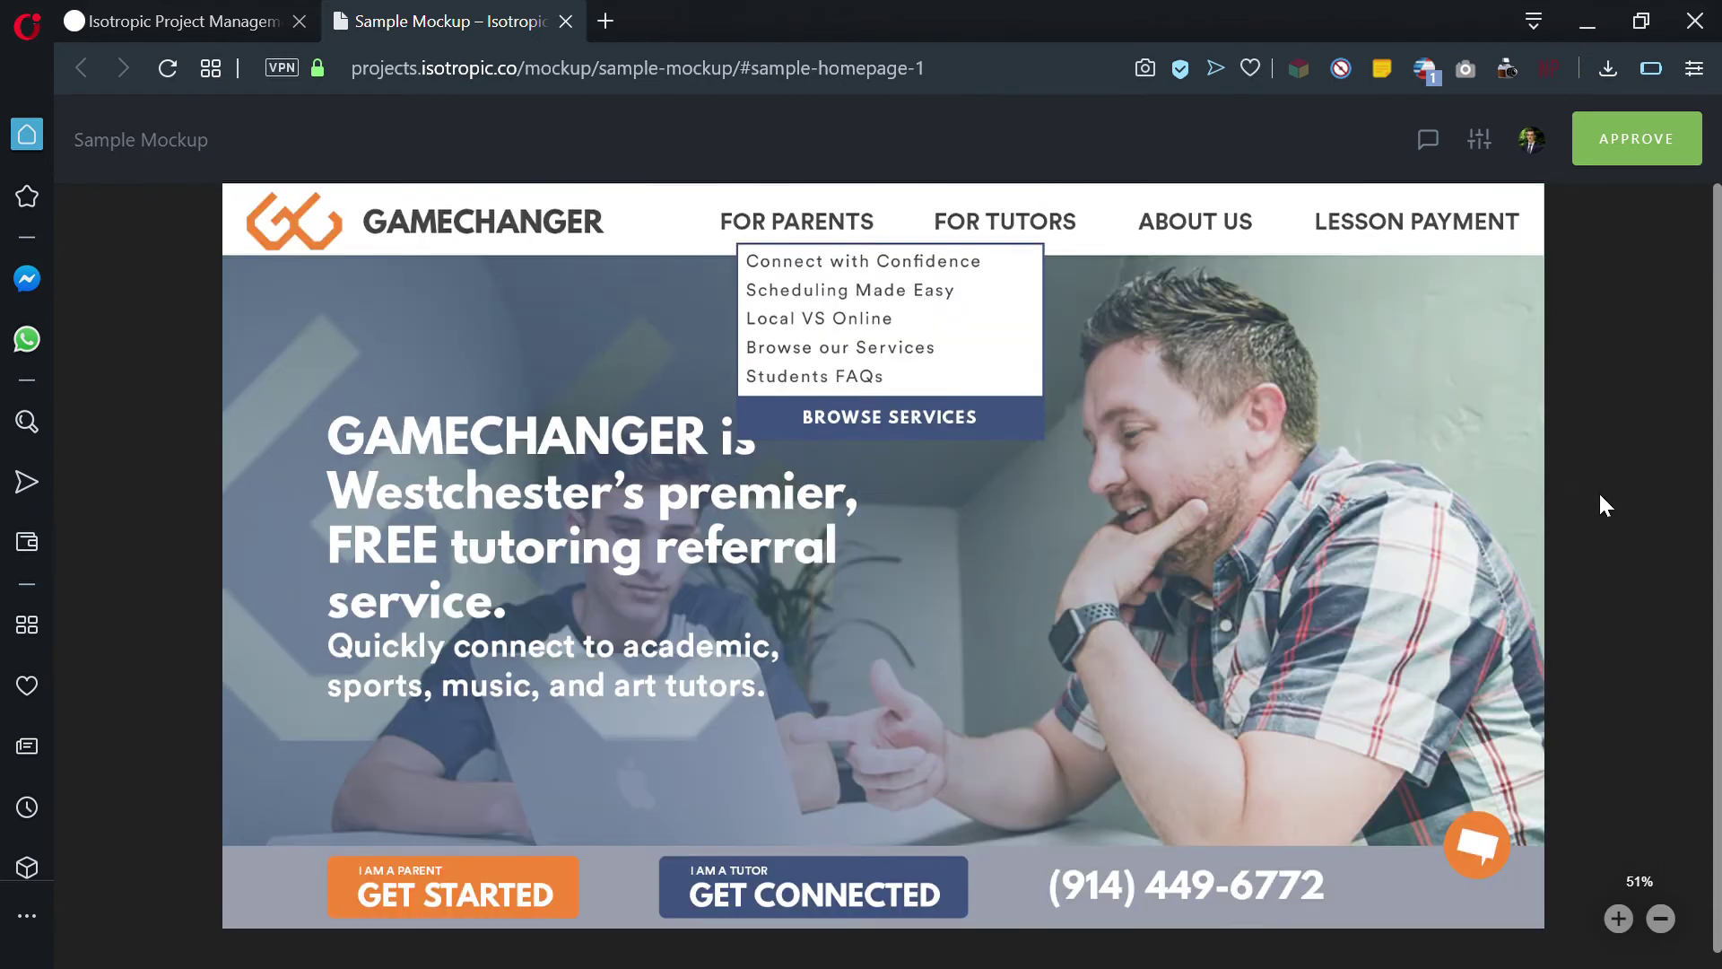
- Approve Sample Homepage 1 and confirm the approval with OK
left_click(1686, 137)
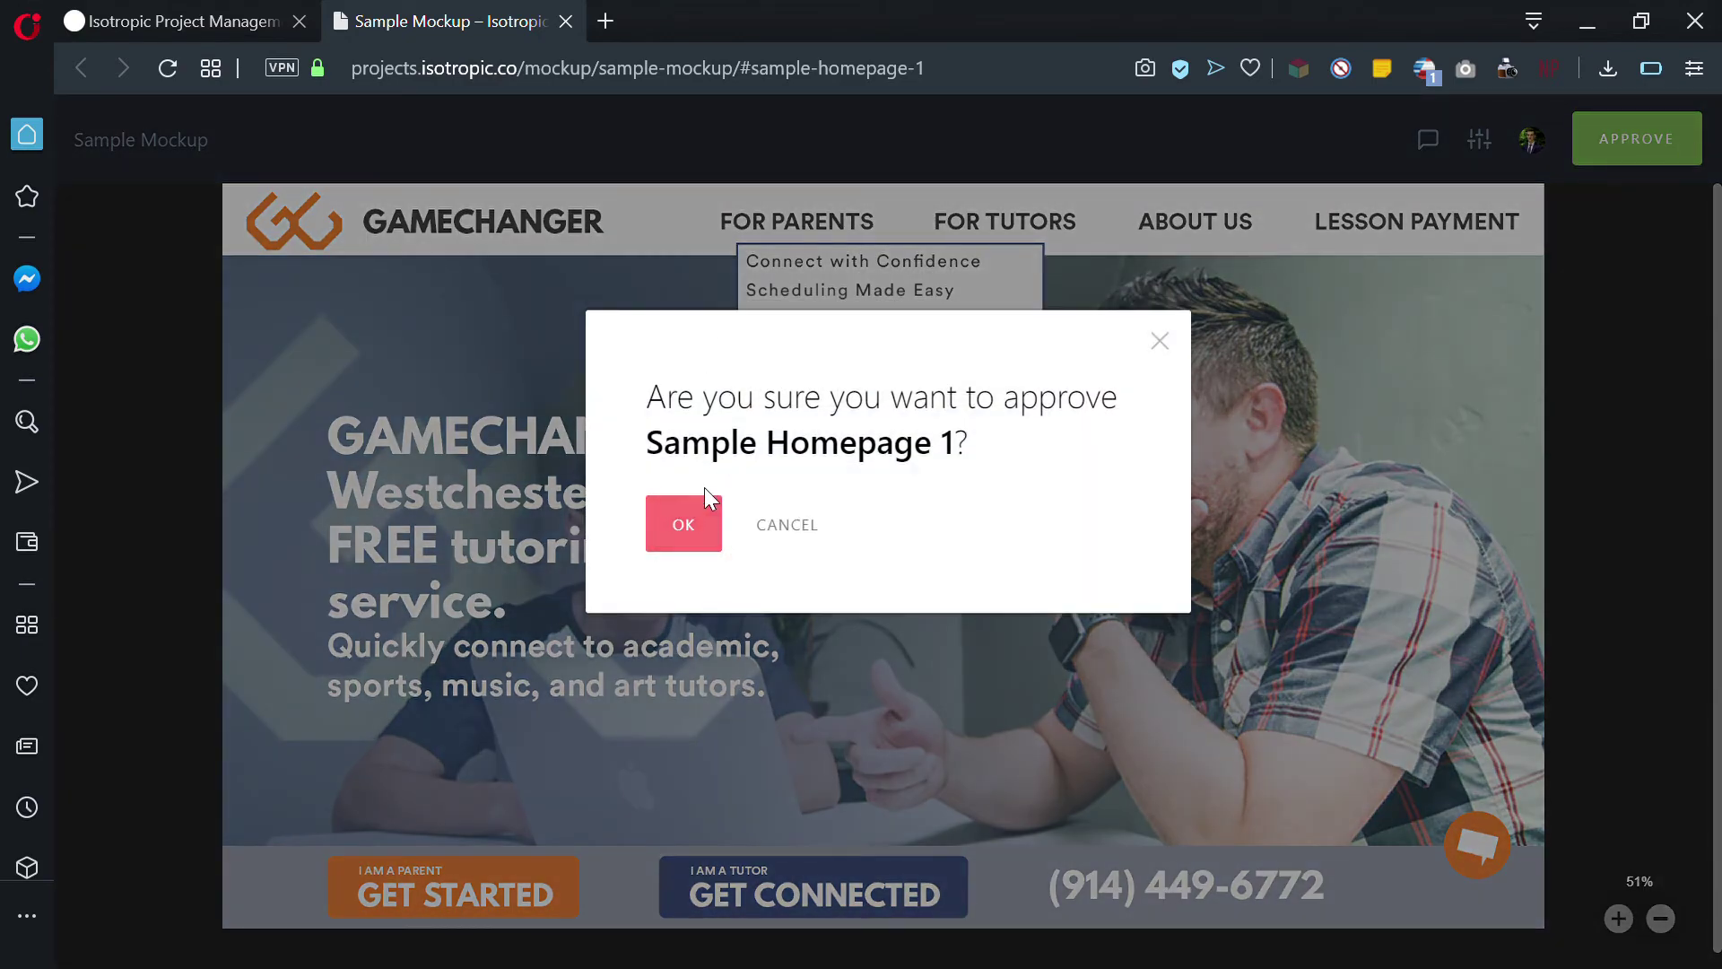
left_click(714, 520)
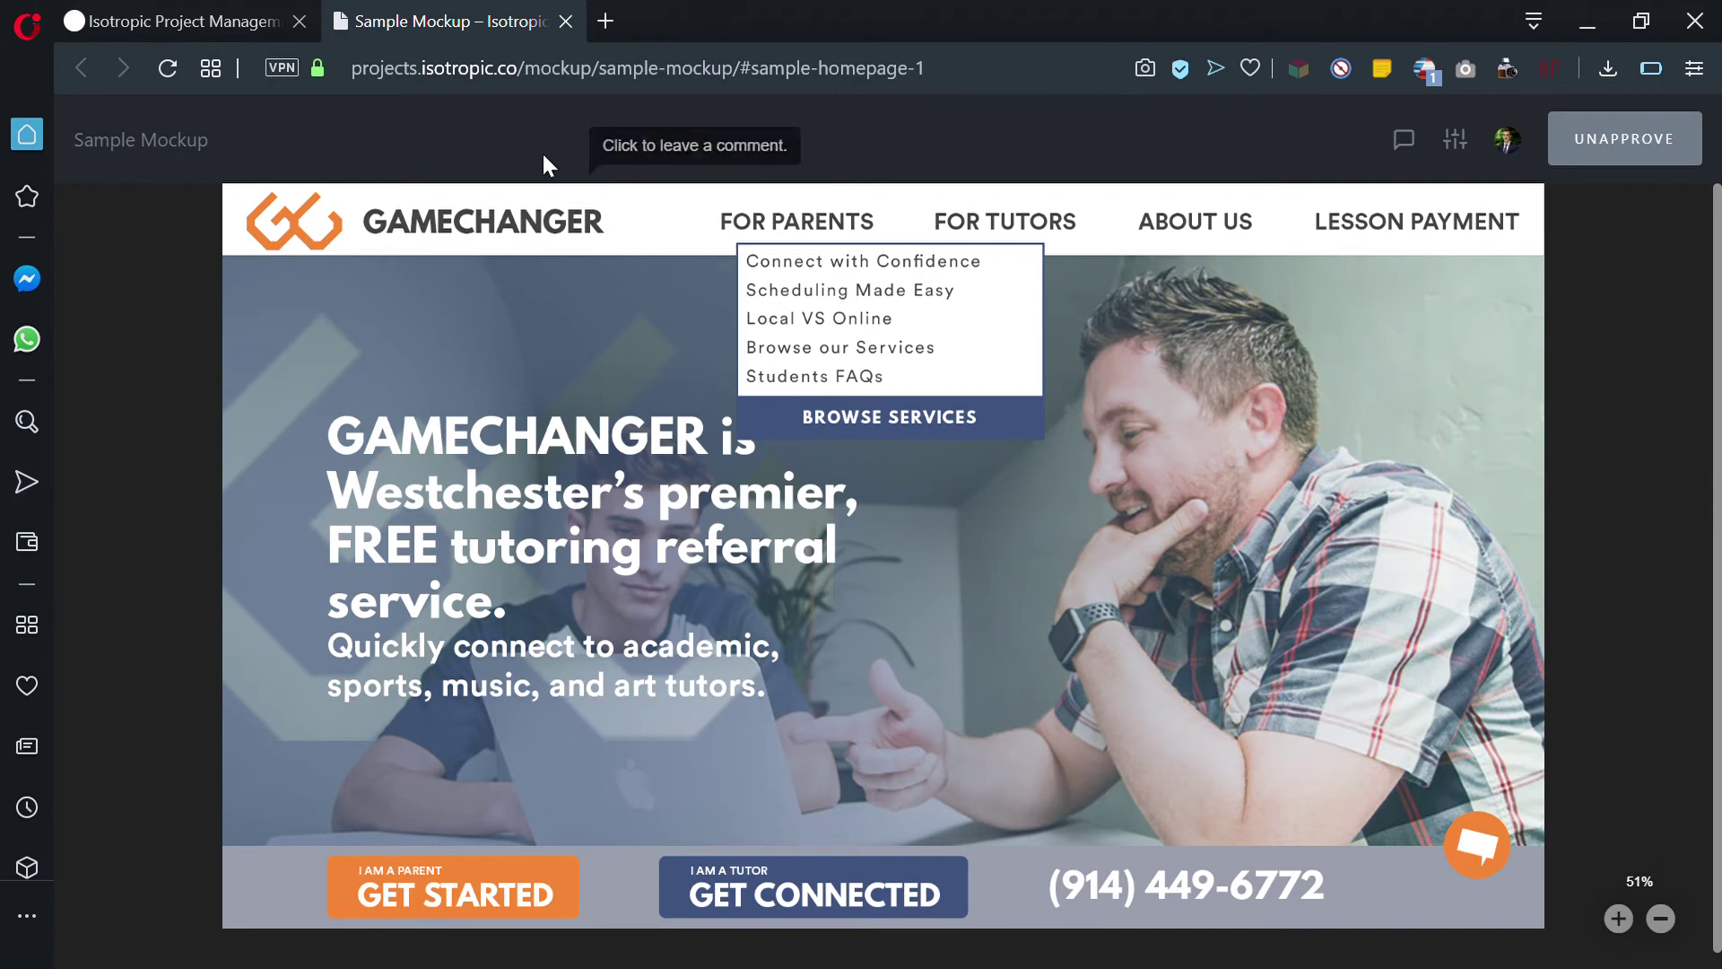
- Close the Sample Mockup tab and Sample Homepage 1 details panel, then show the Websites list
left_click(565, 21)
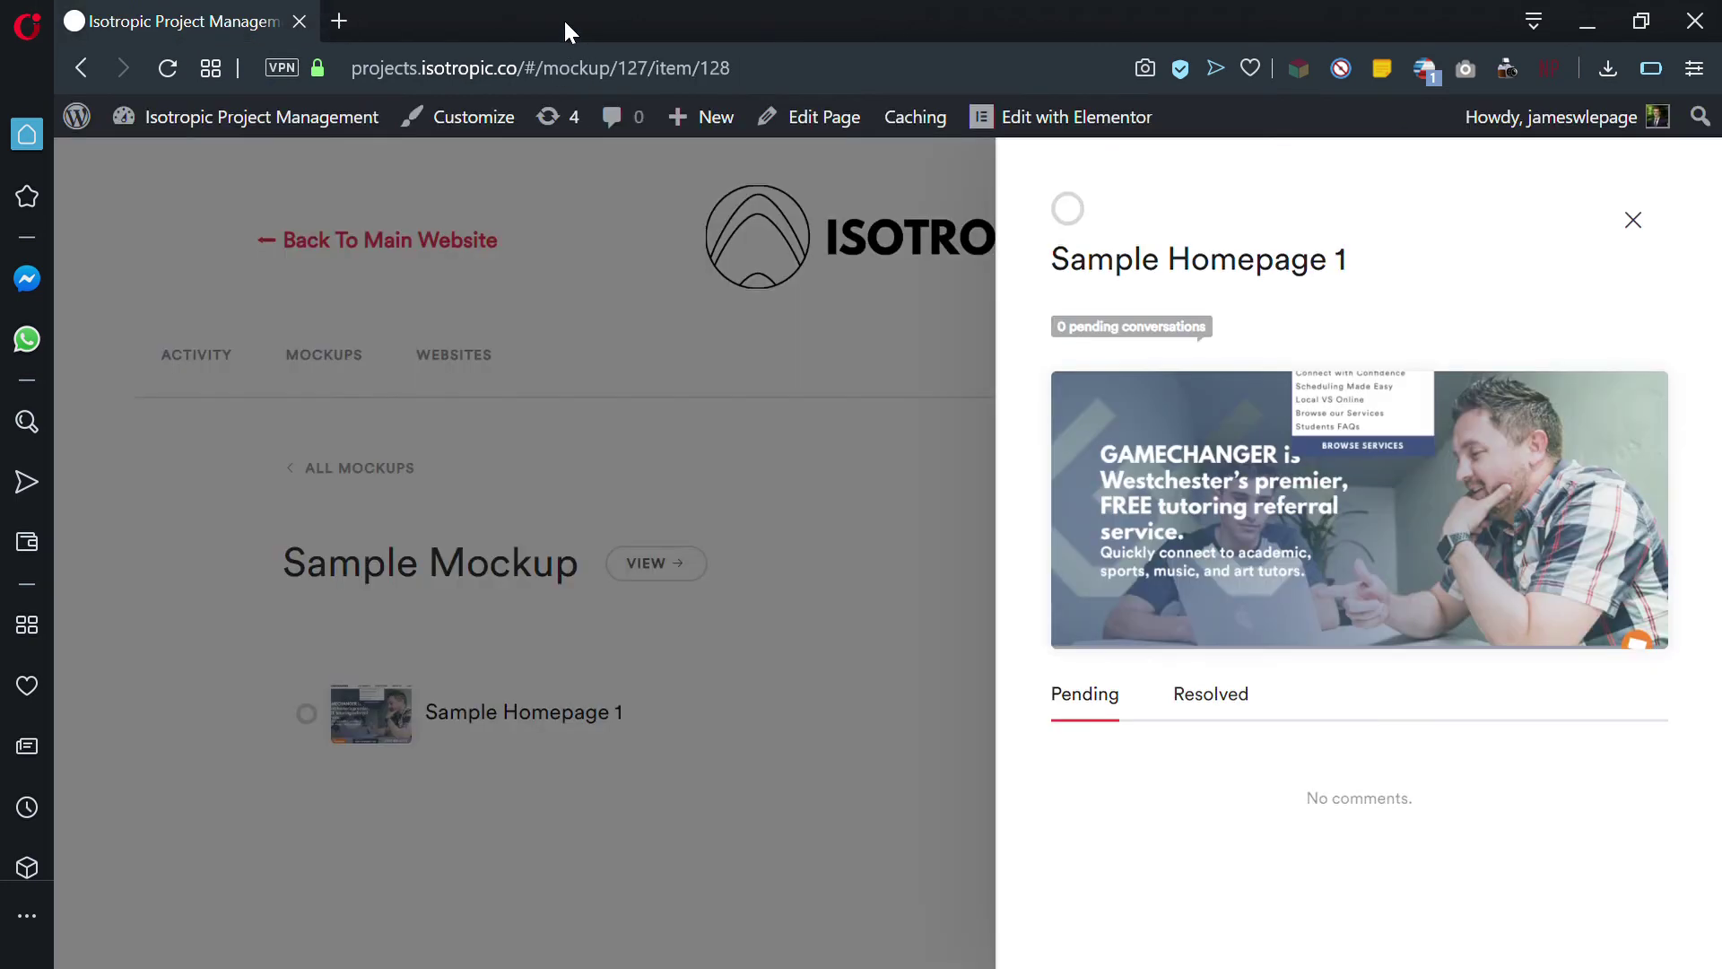
left_click(853, 491)
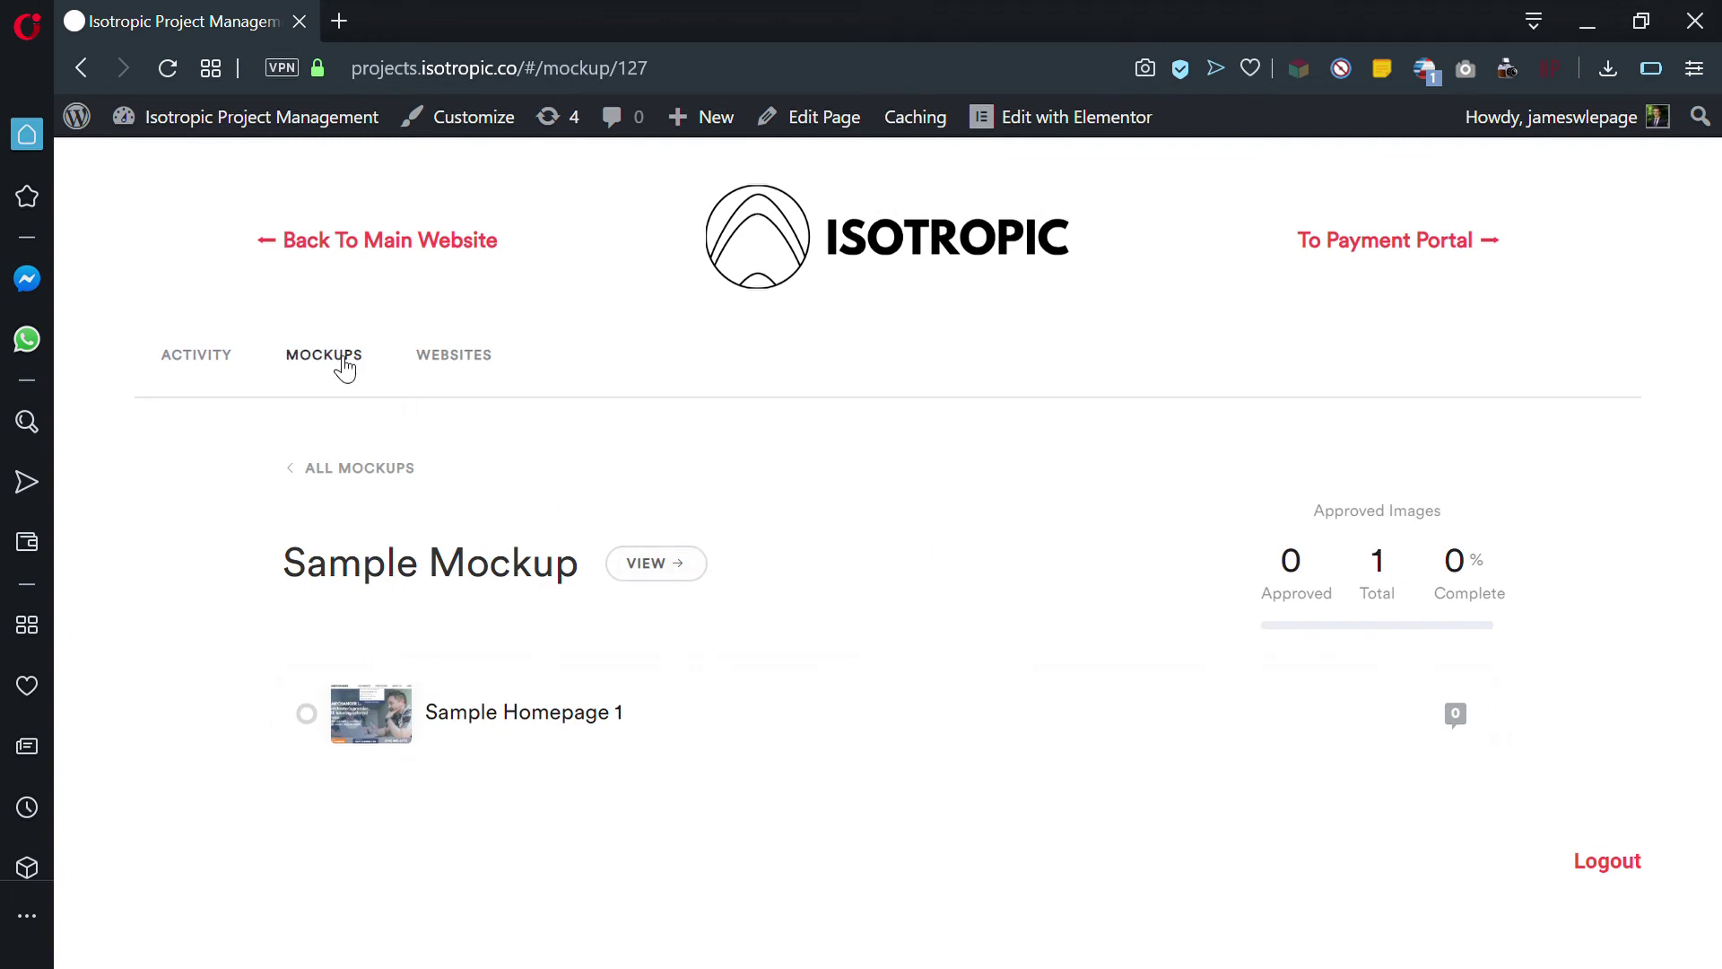
left_click(466, 371)
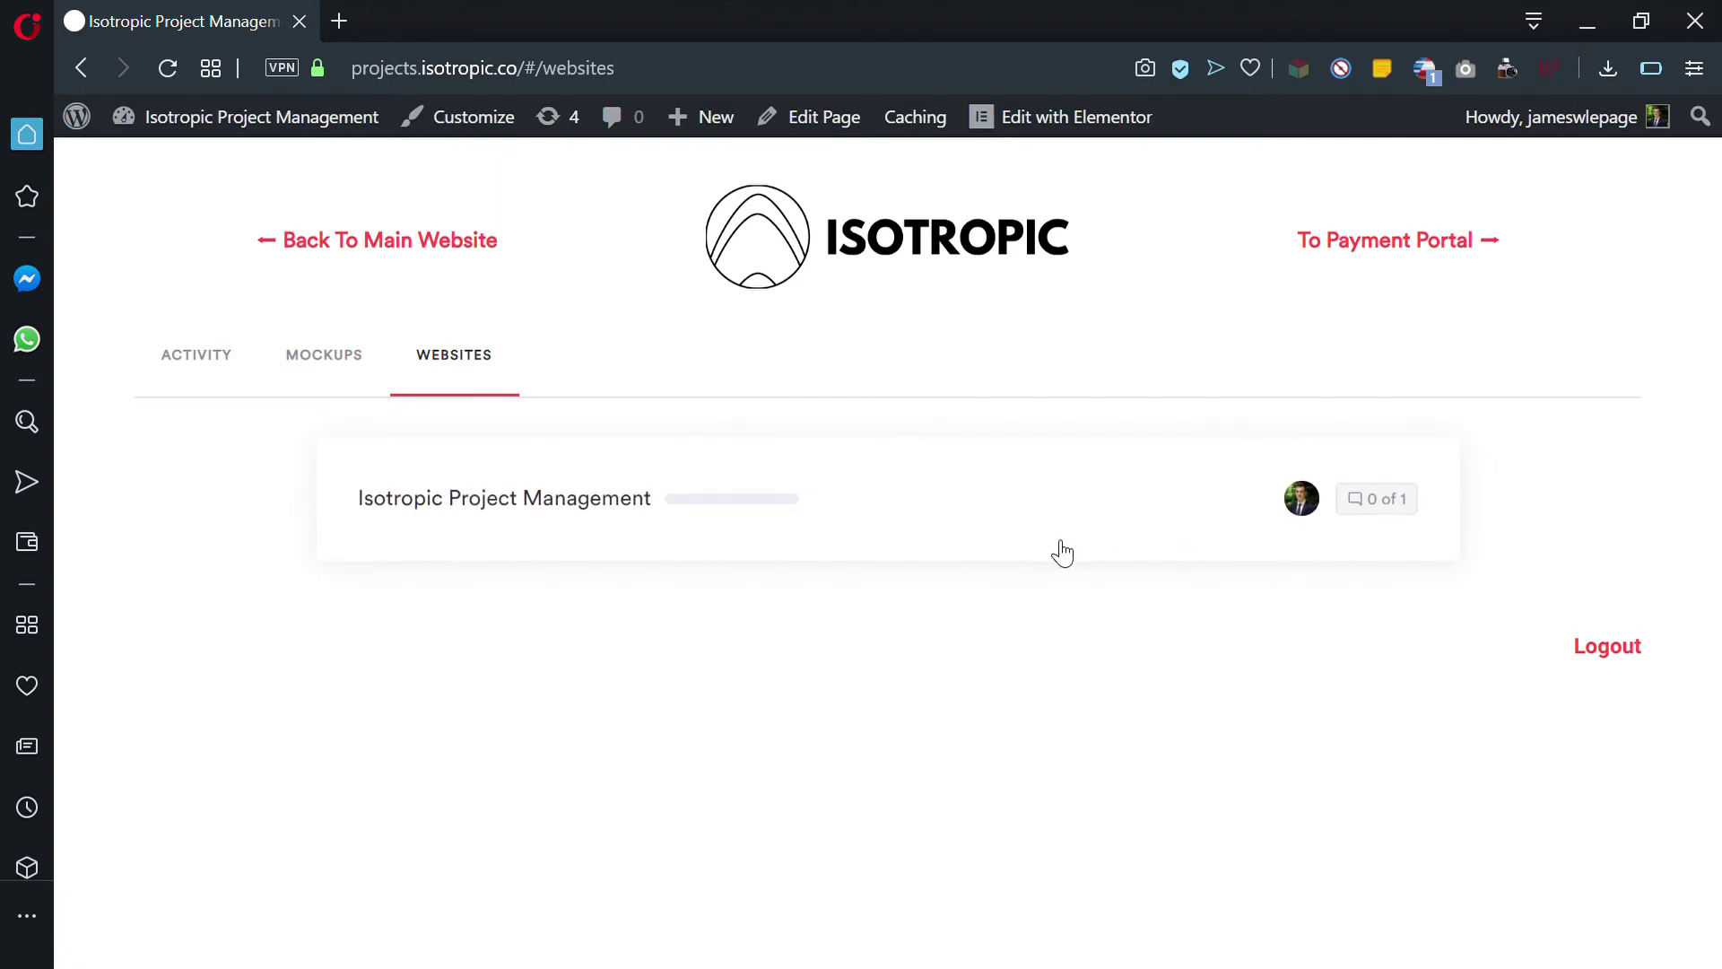
- Open the Isotropic Project Management site's activity feed showing the approval and resolved comment
left_click(790, 532)
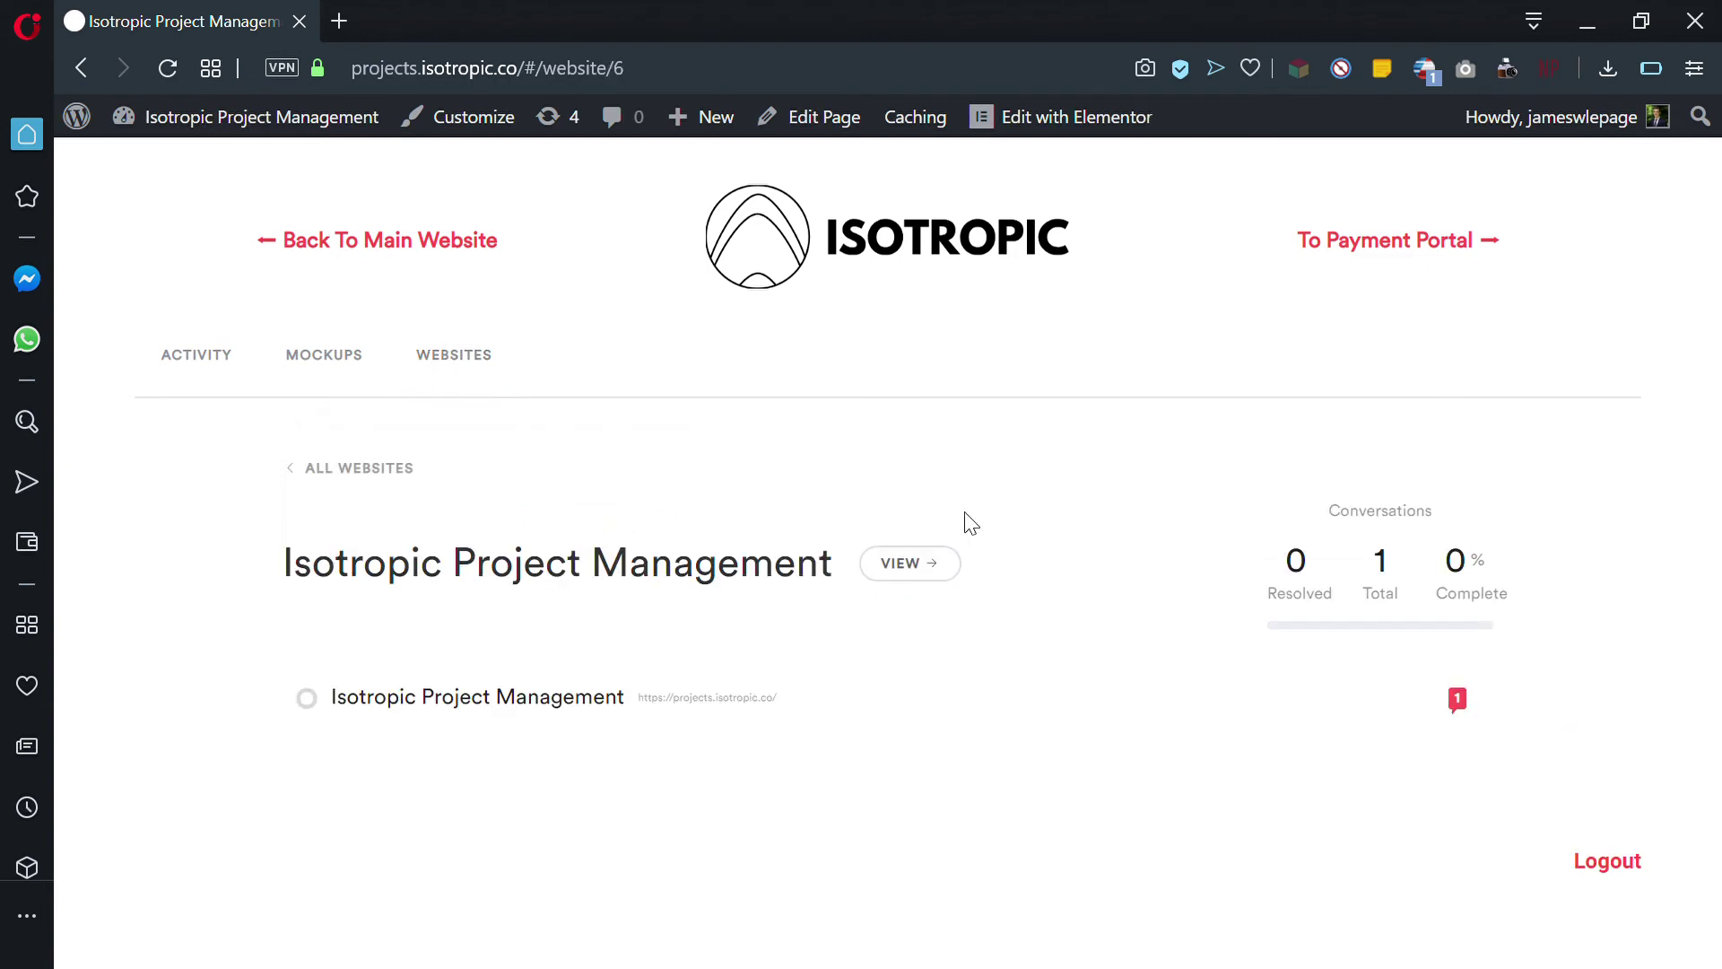
left_click(896, 563)
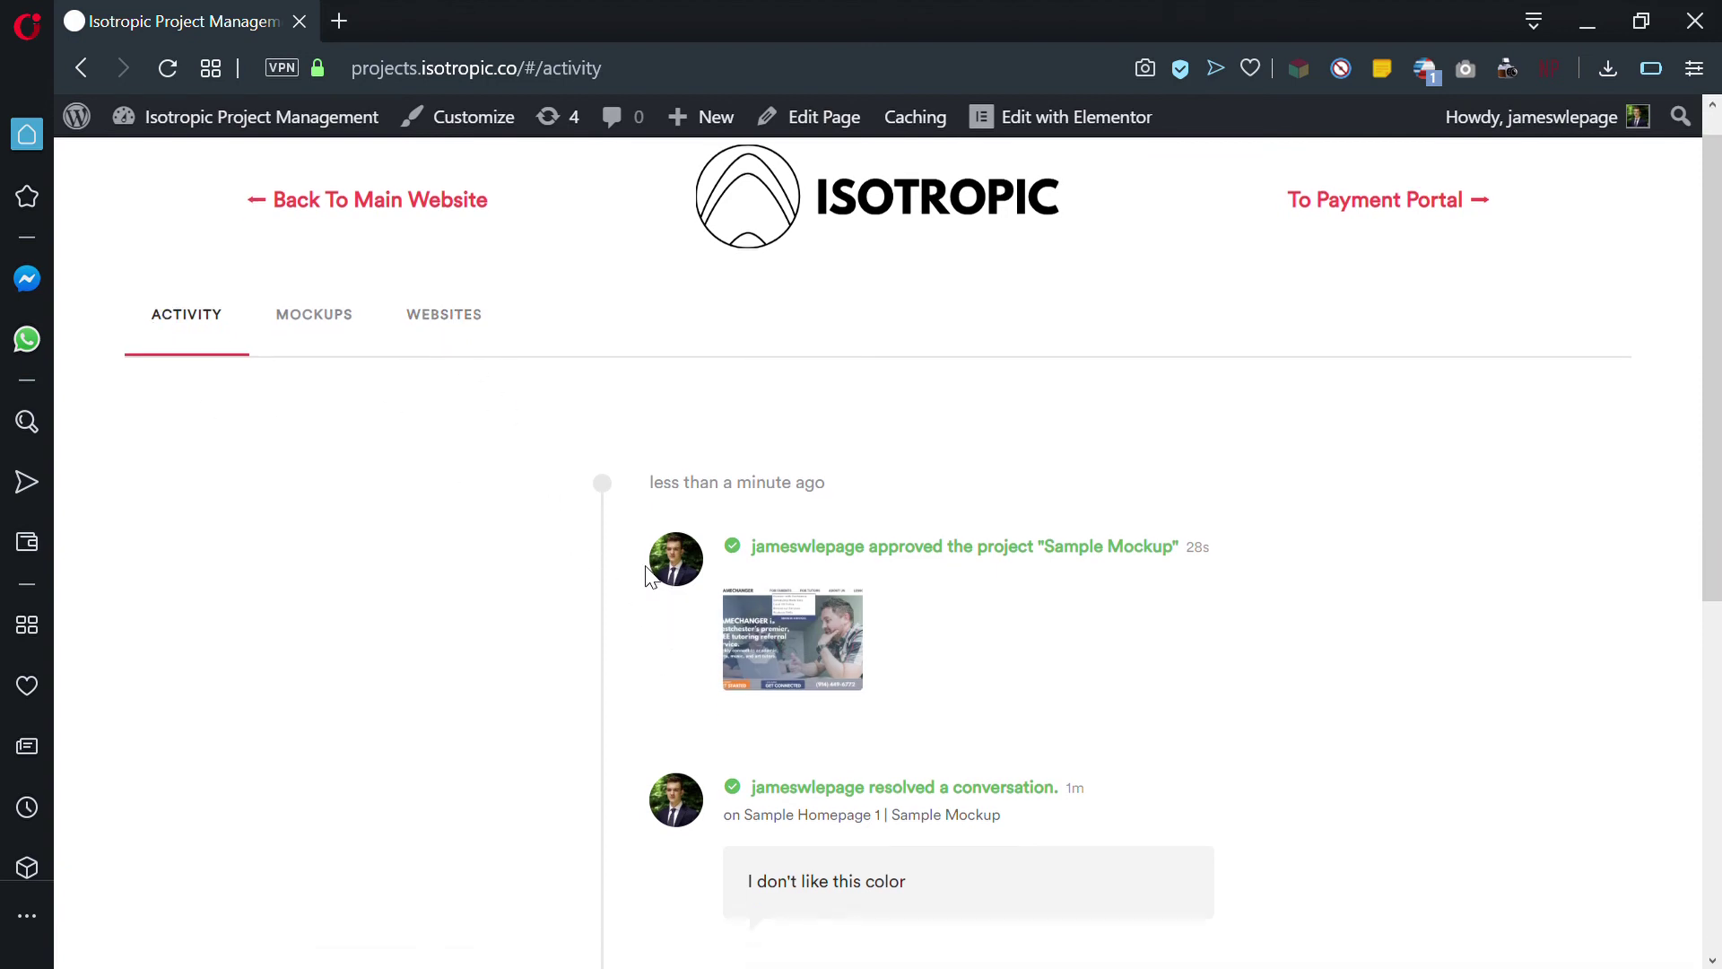
- Review the Activity feed entries, then return to the Websites list showing Isotropic Project Management
scroll(650, 575, "down", 3)
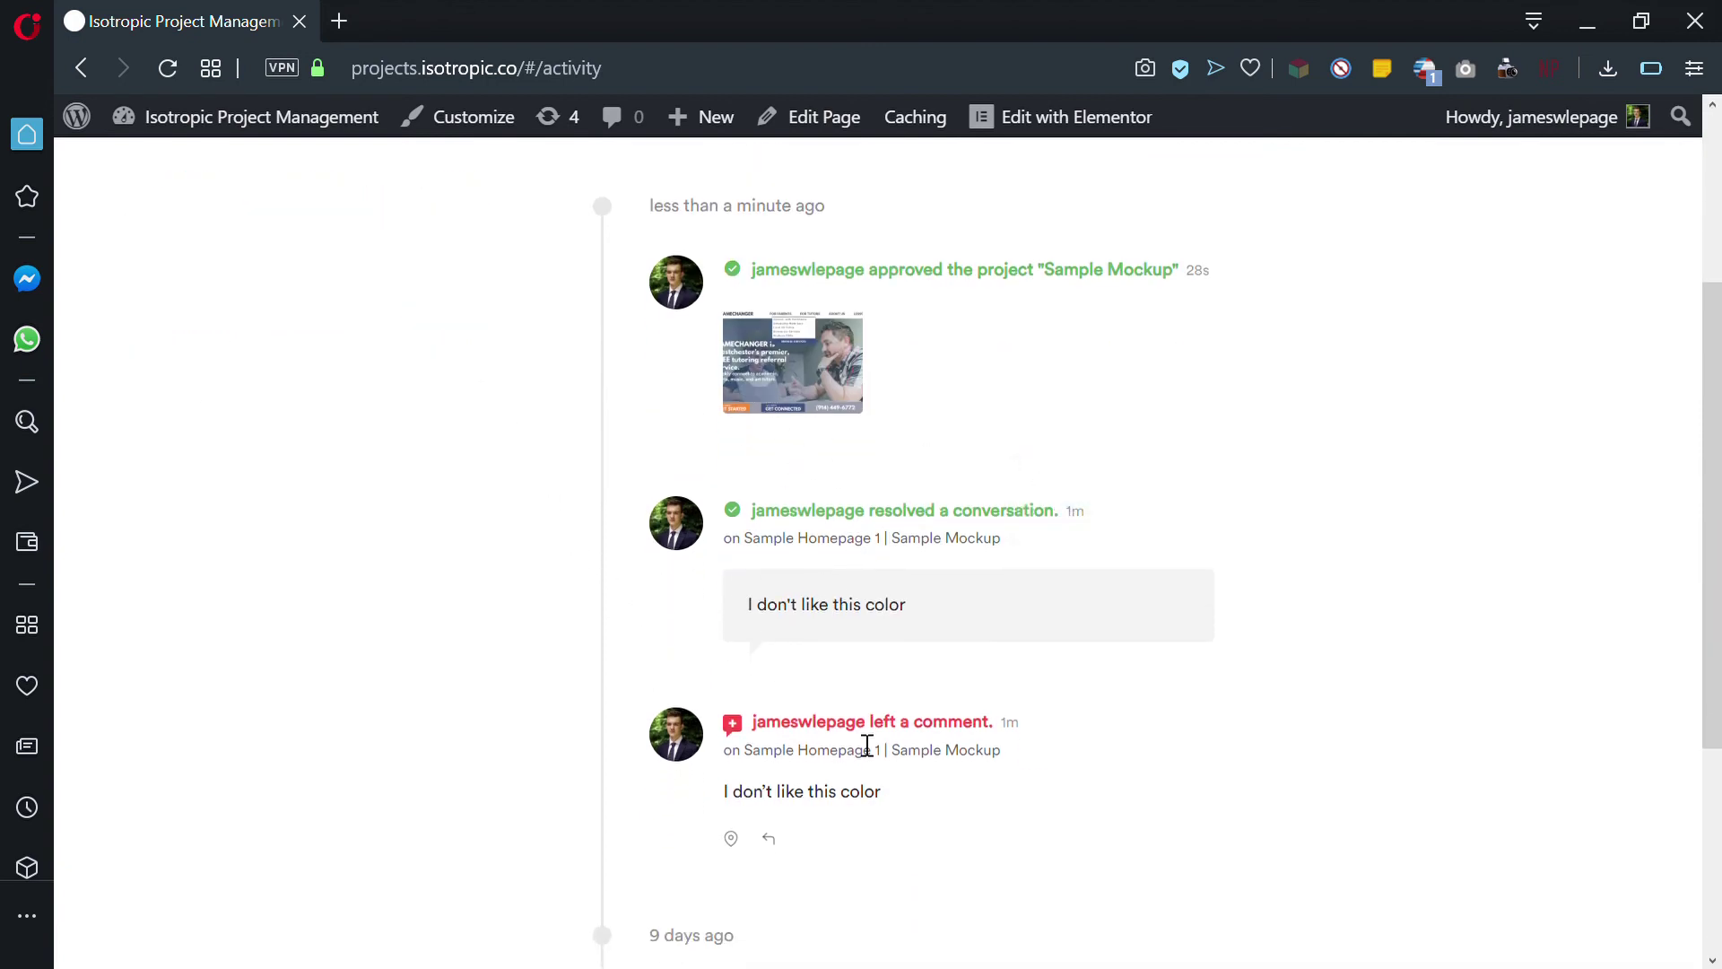
scroll(920, 574, "up", 2)
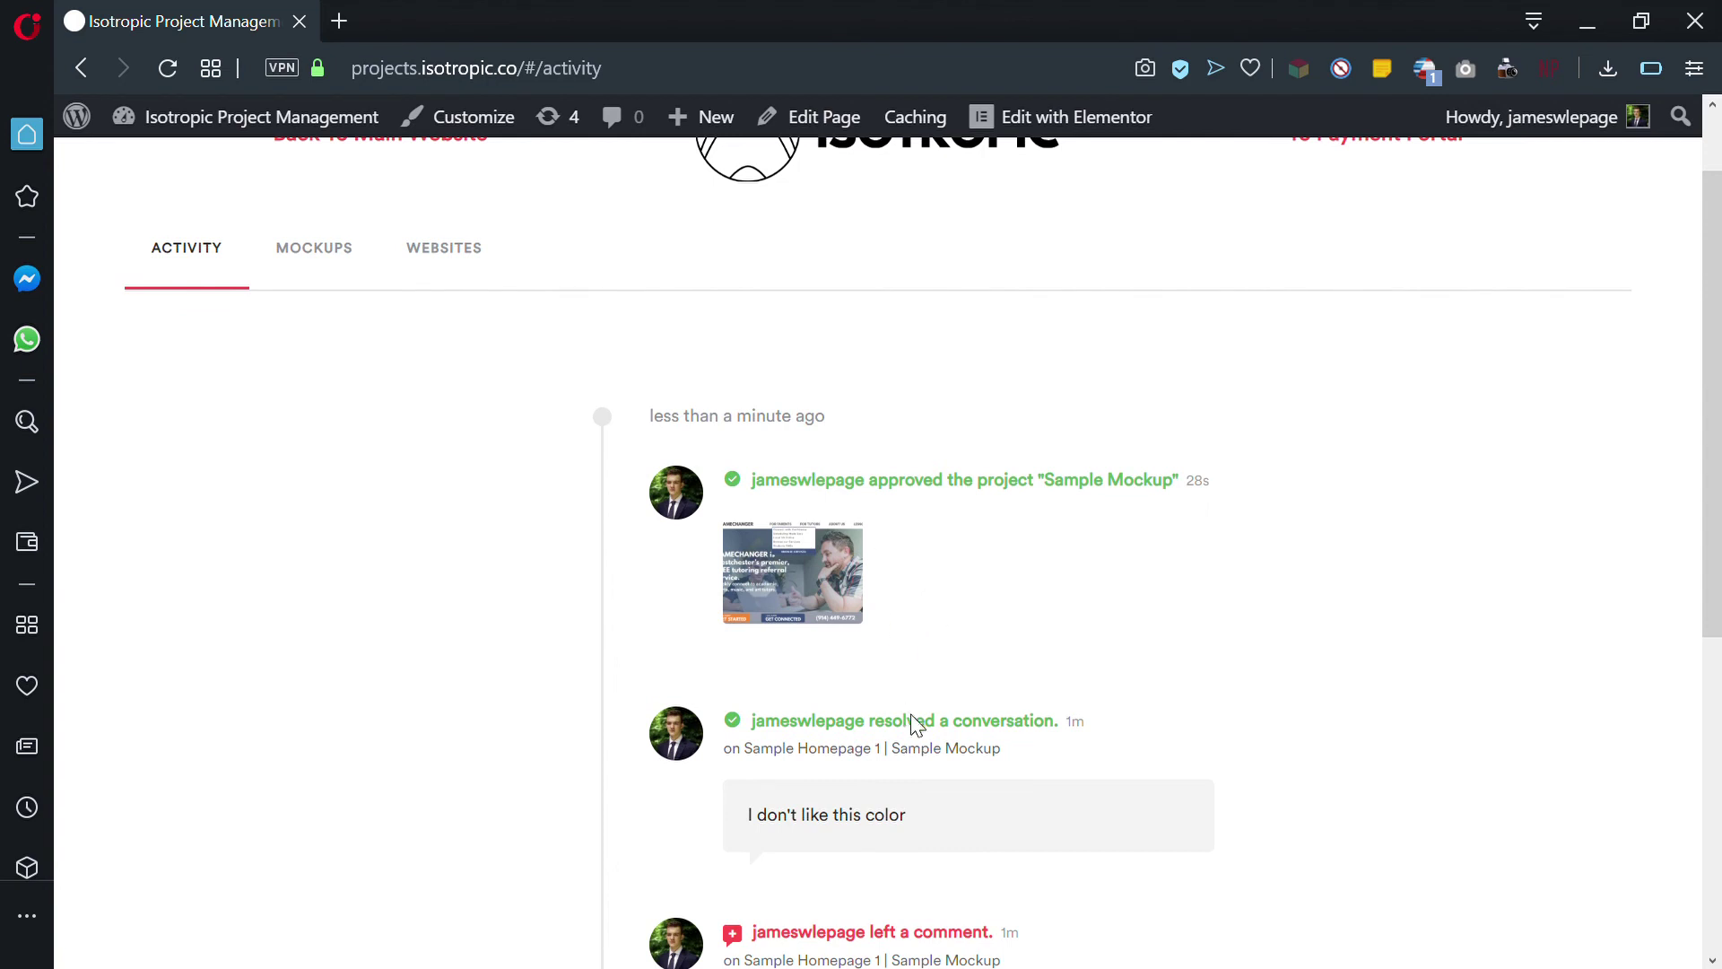
scroll(799, 499, "up", 1)
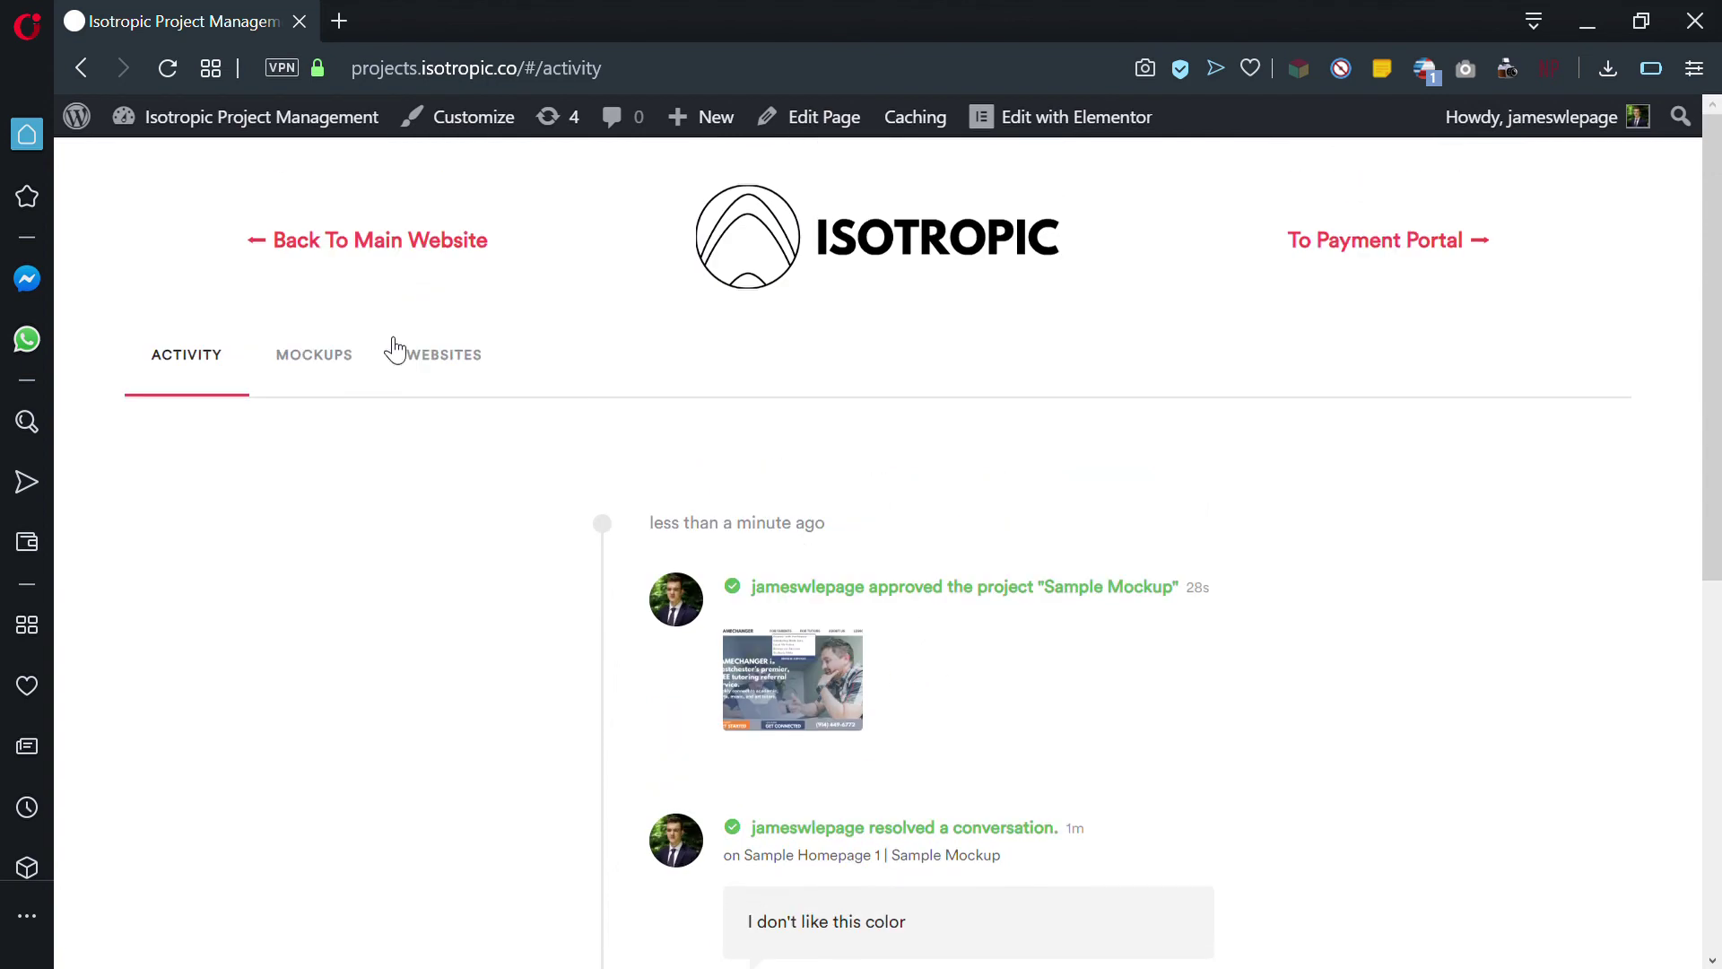
left_click(424, 368)
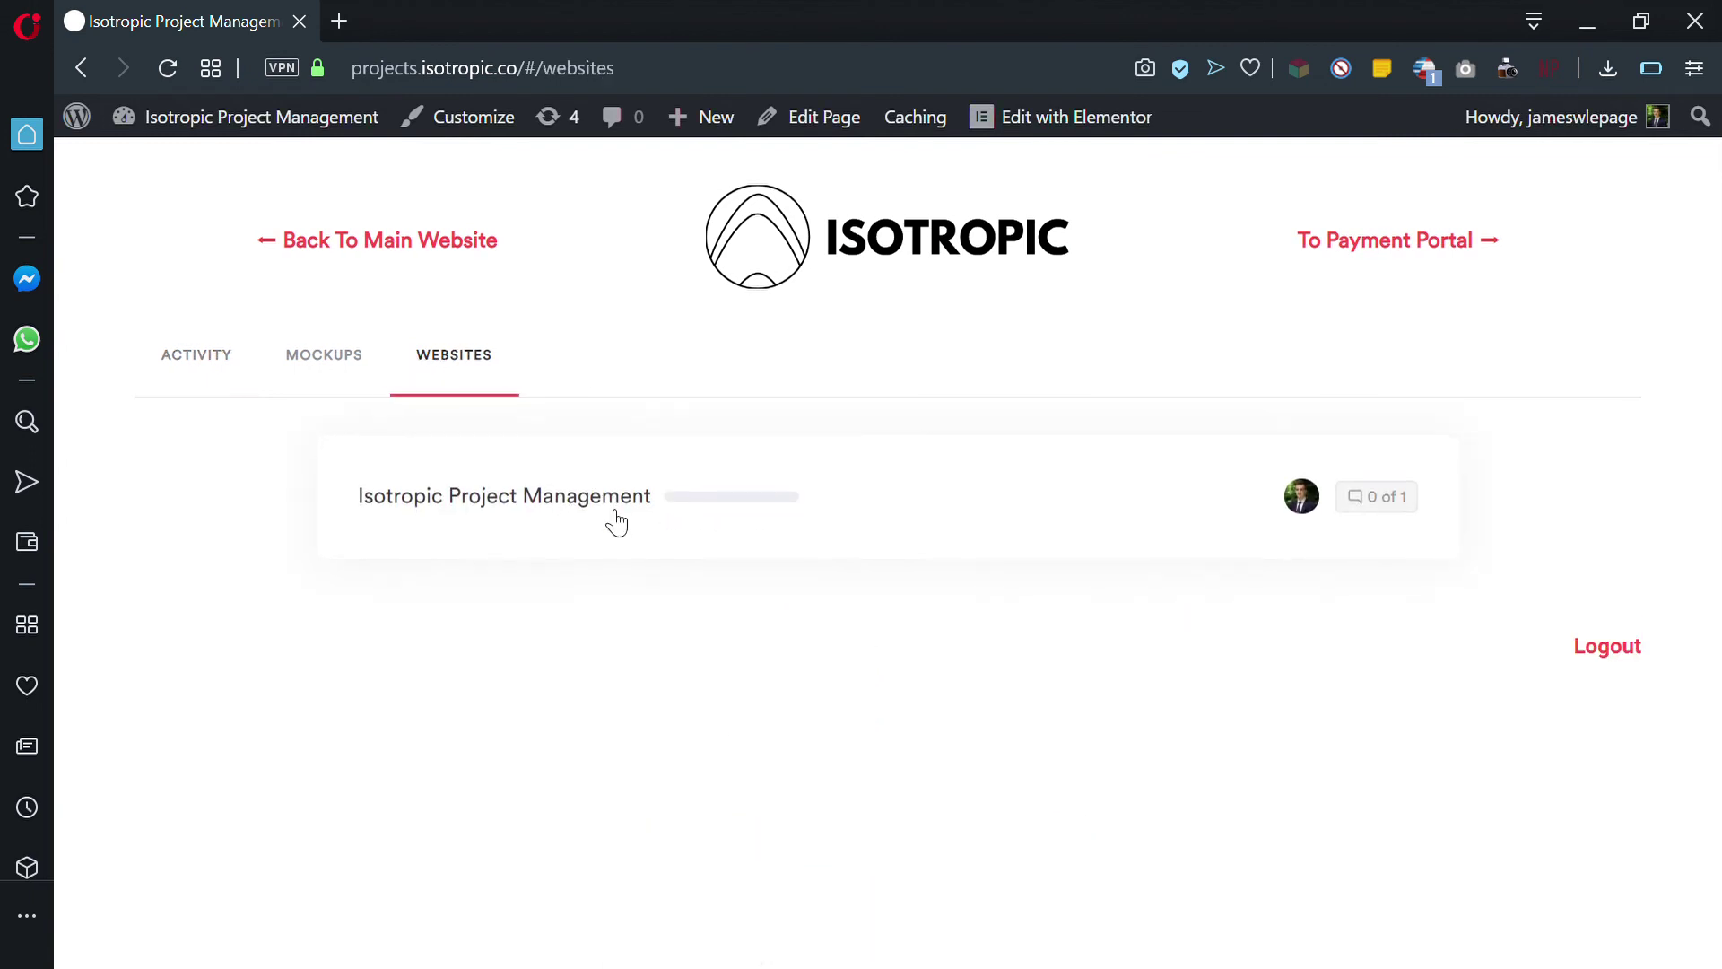
- Open the Isotropic Project Management site and check its pending conversation, showing 0 of 1 resolved
left_click(617, 518)
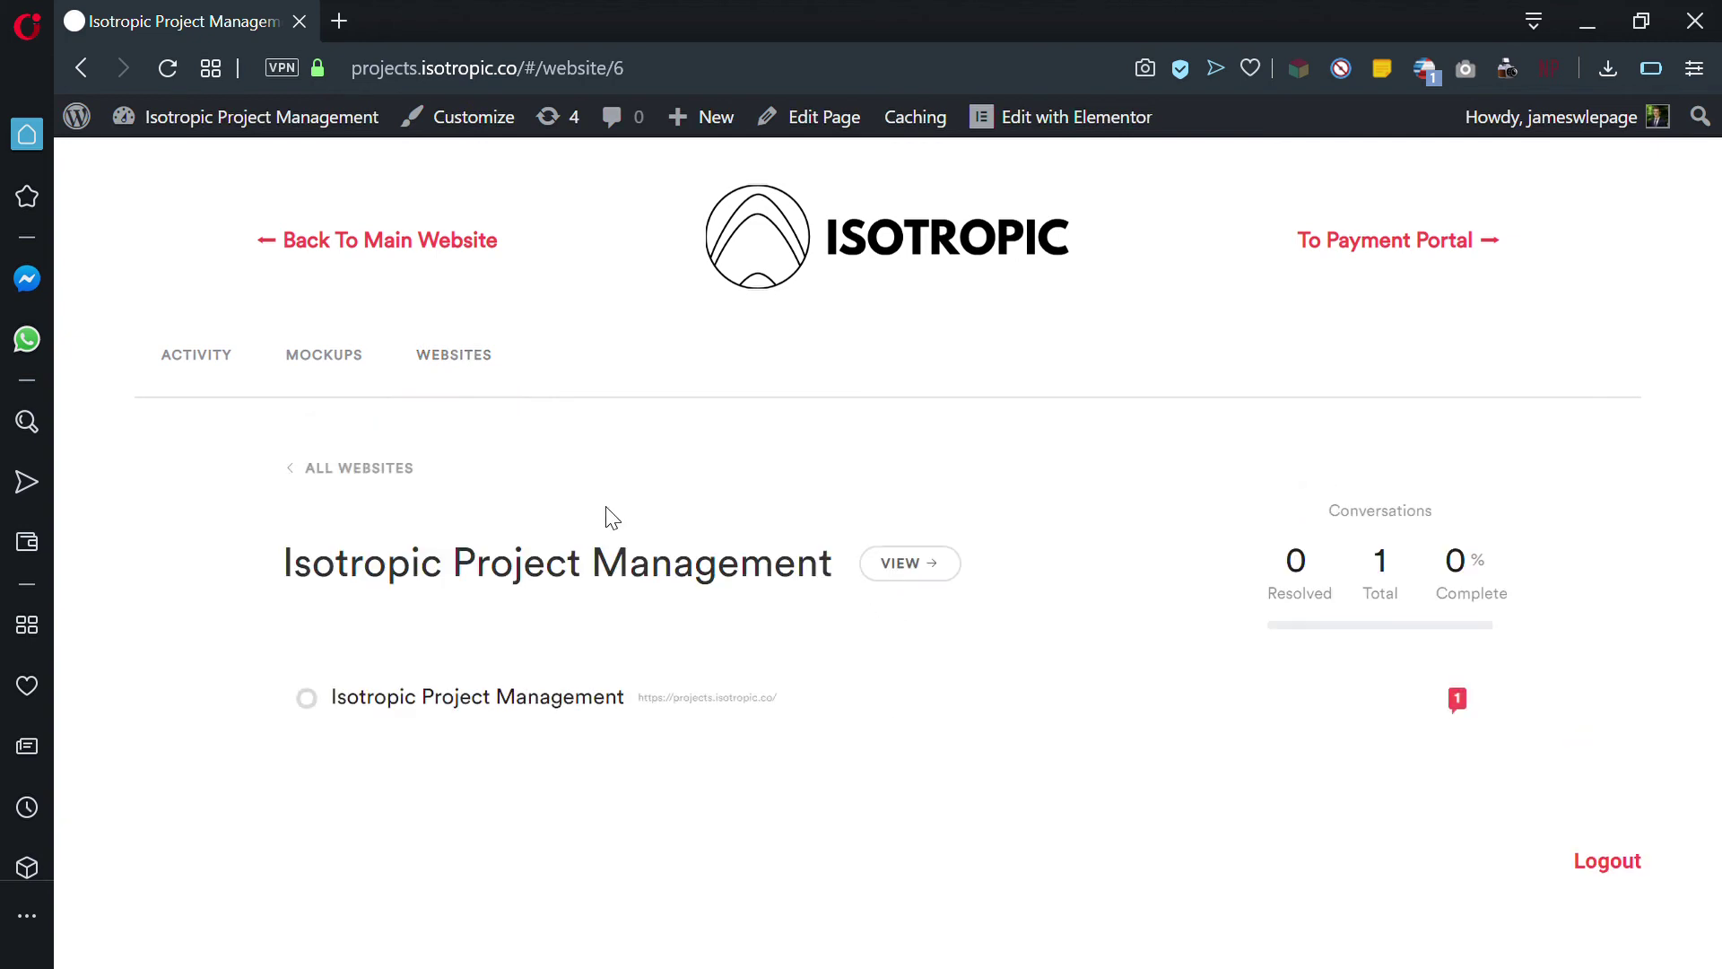
left_click(622, 715)
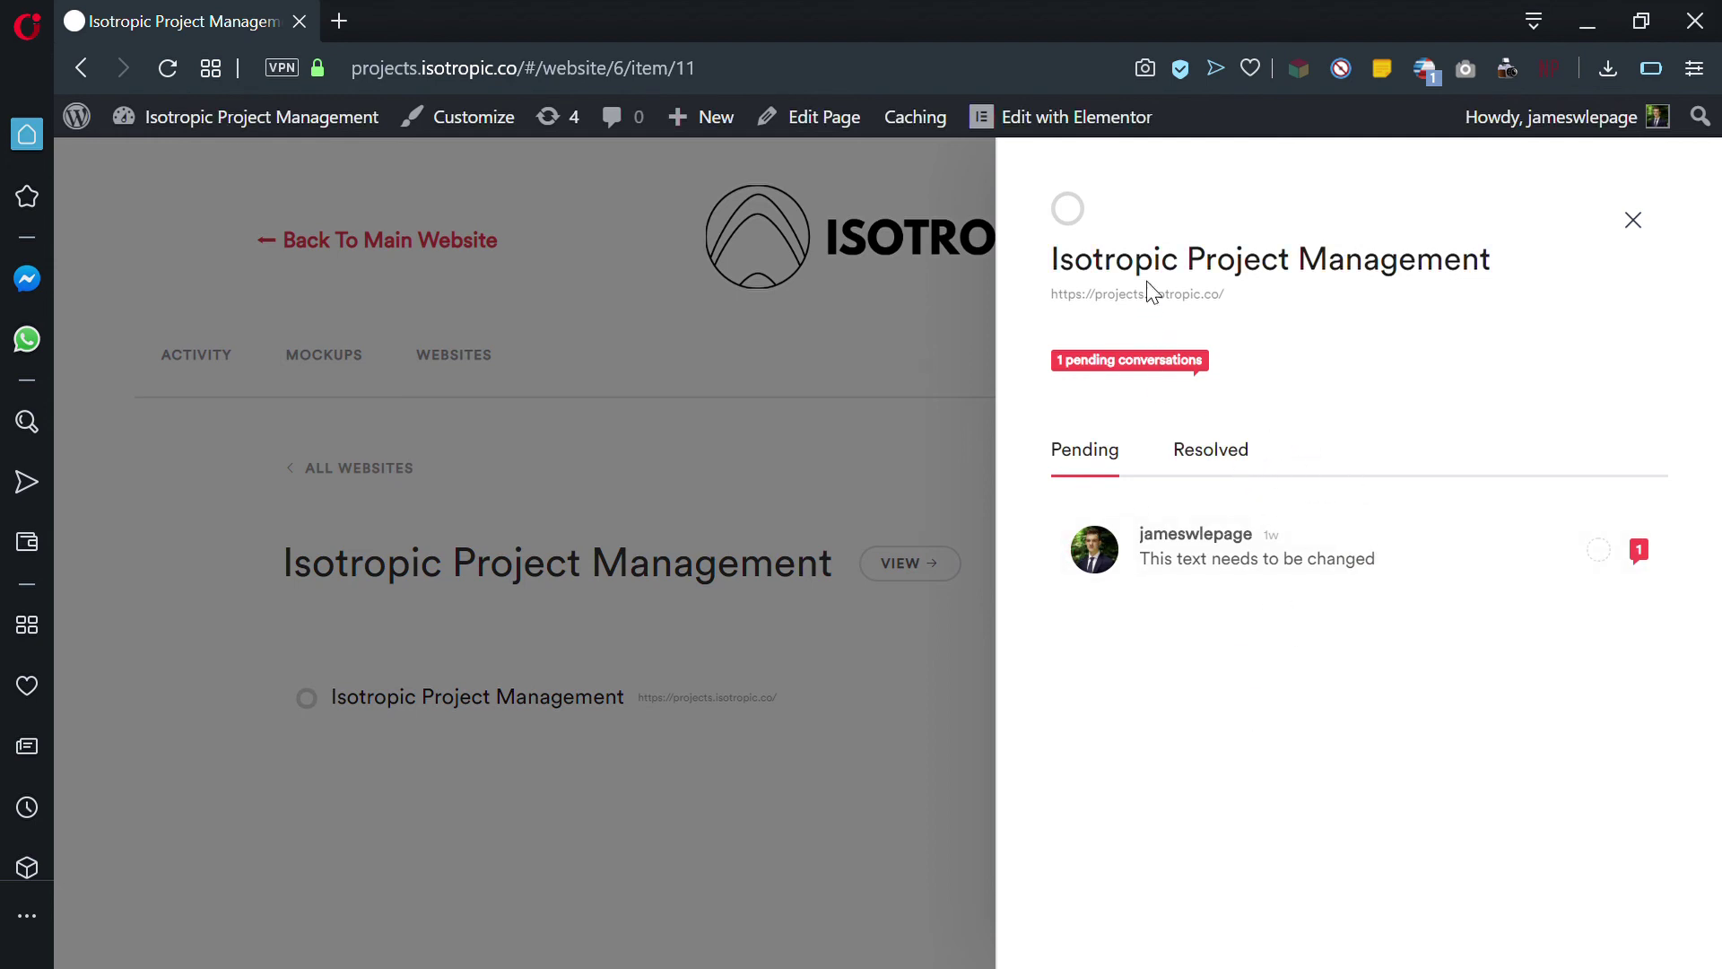
left_click(1637, 222)
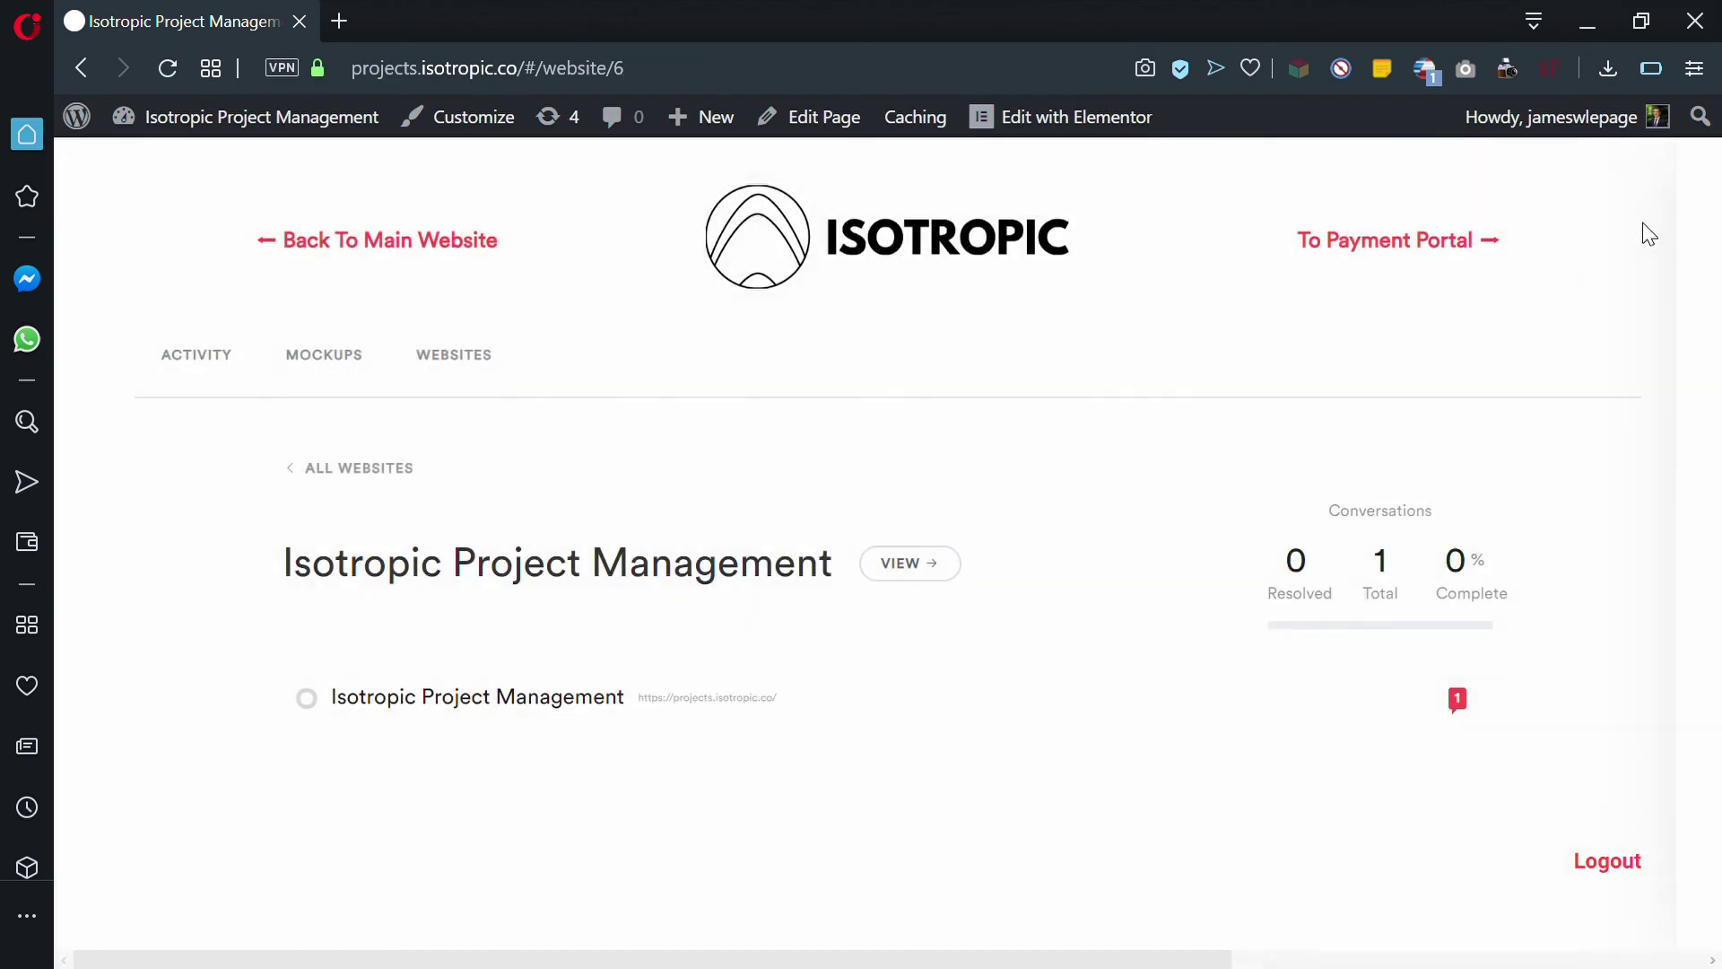